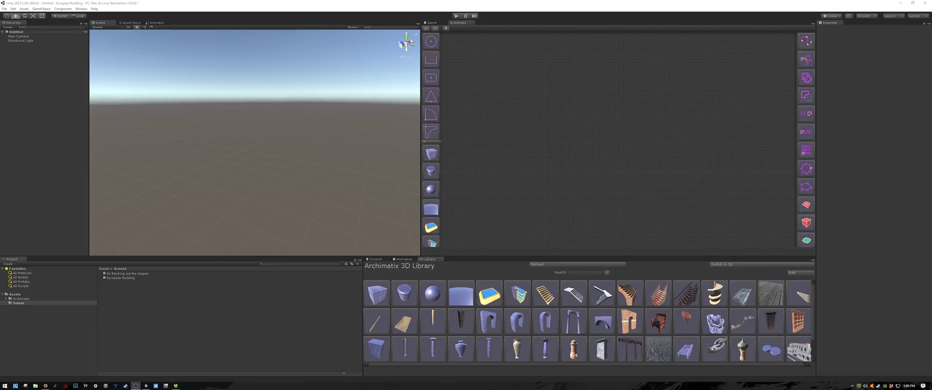
# Add a Box and a Cylinder to a new model and frame the cylinder
pyautogui.click(432, 154)
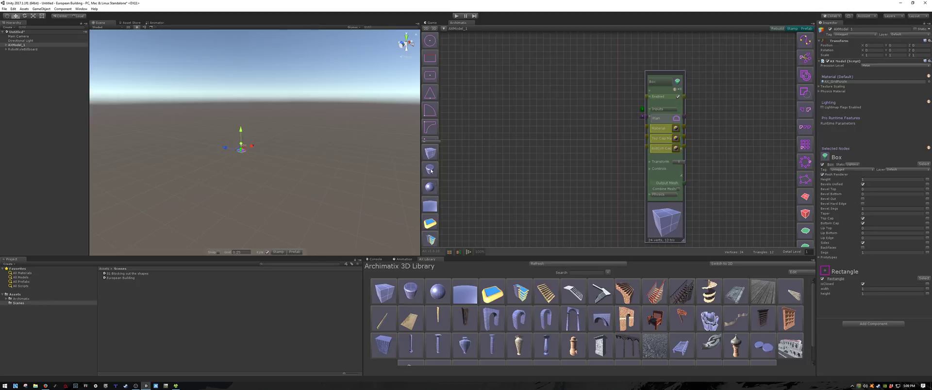
pyautogui.click(431, 169)
pyautogui.moveTo(665, 75); pyautogui.dragTo(597, 73)
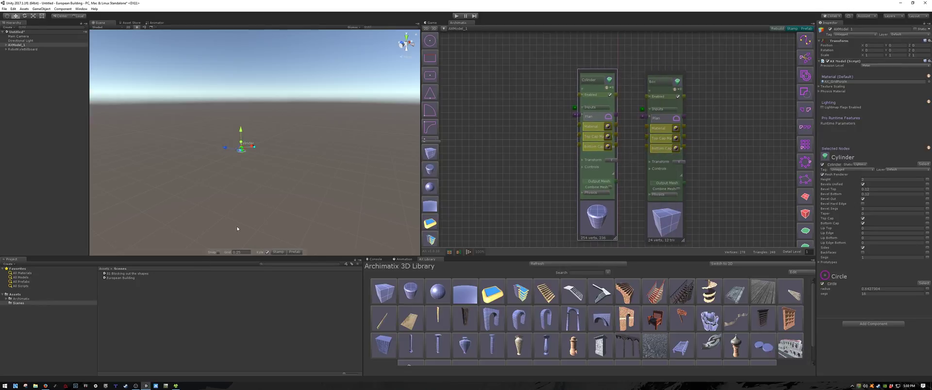
pyautogui.press('f')
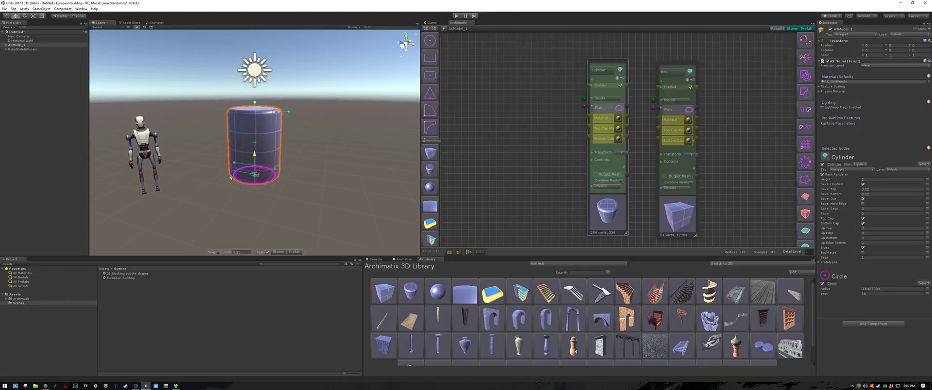
# Move the cylinder beside the box in the scene and expand the Cylinder node's Controls
pyautogui.moveTo(237, 174); pyautogui.dragTo(302, 227)
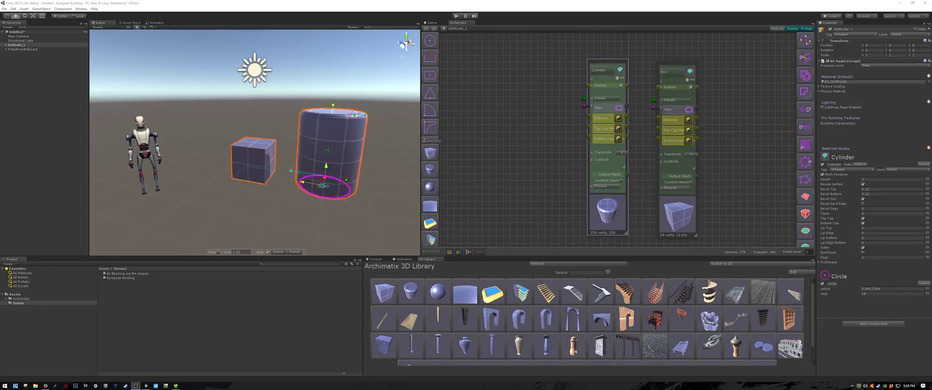
pyautogui.moveTo(589, 63); pyautogui.dragTo(552, 59)
pyautogui.click(555, 156)
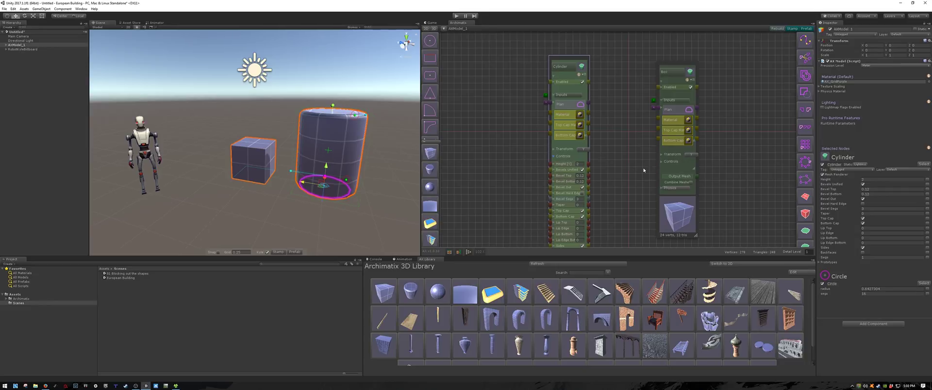
# Wire Cylinder Height to Box Height, inspect the relation expressions, then add a Sphere shape
pyautogui.click(661, 161)
pyautogui.moveTo(686, 70); pyautogui.dragTo(672, 53)
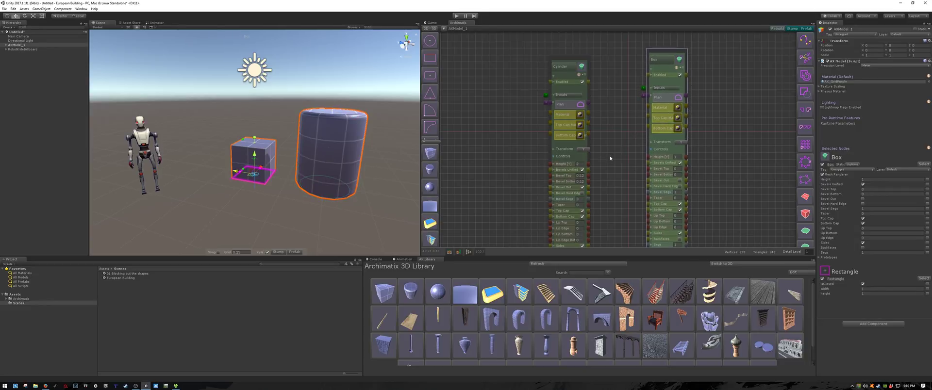
pyautogui.moveTo(589, 166); pyautogui.dragTo(646, 157)
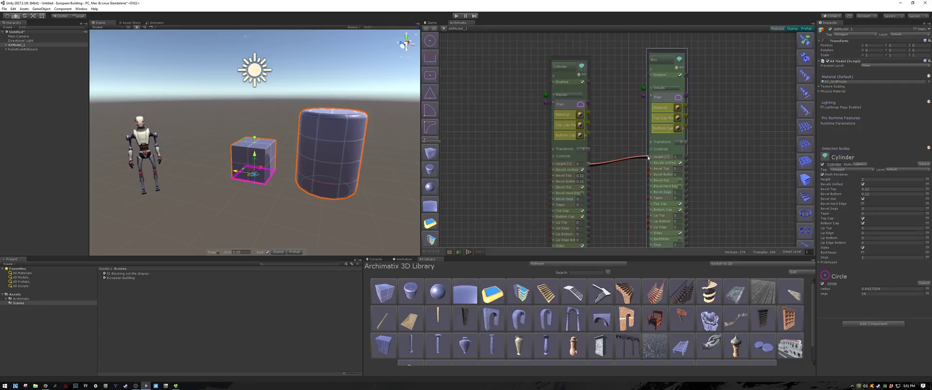
pyautogui.click(617, 163)
pyautogui.click(617, 164)
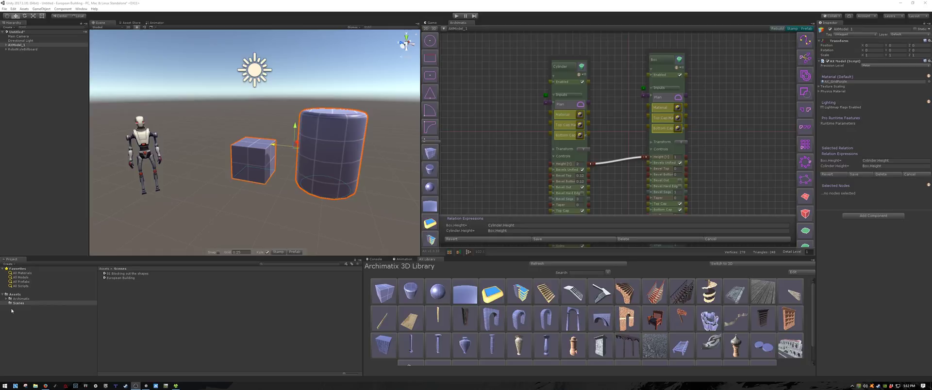
pyautogui.click(438, 293)
# Line up the Box, Cylinder and Sphere nodes and move the sphere to the right
pyautogui.moveTo(654, 56); pyautogui.dragTo(673, 74)
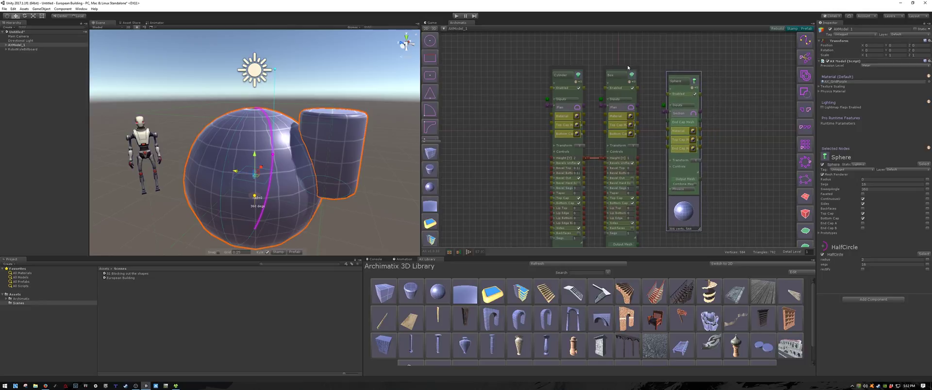
pyautogui.moveTo(628, 68); pyautogui.dragTo(682, 77)
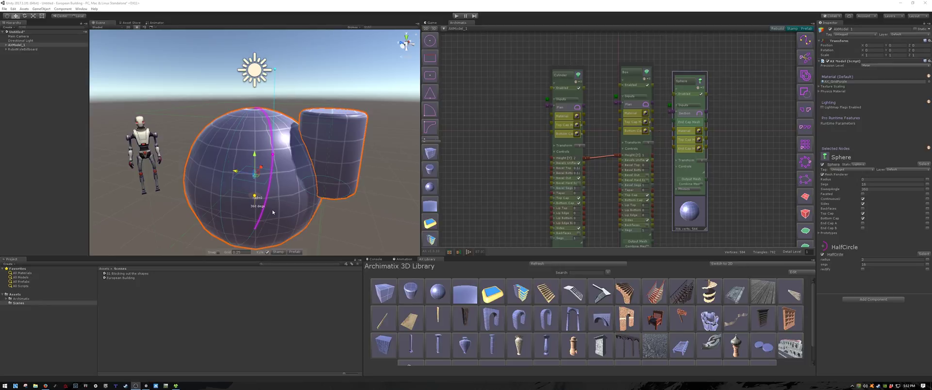
pyautogui.moveTo(235, 171); pyautogui.dragTo(318, 210)
pyautogui.moveTo(319, 210); pyautogui.dragTo(155, 210, button='middle')
pyautogui.keyDown('alt'); pyautogui.moveTo(155, 210); pyautogui.dragTo(224, 217); pyautogui.keyUp('alt')
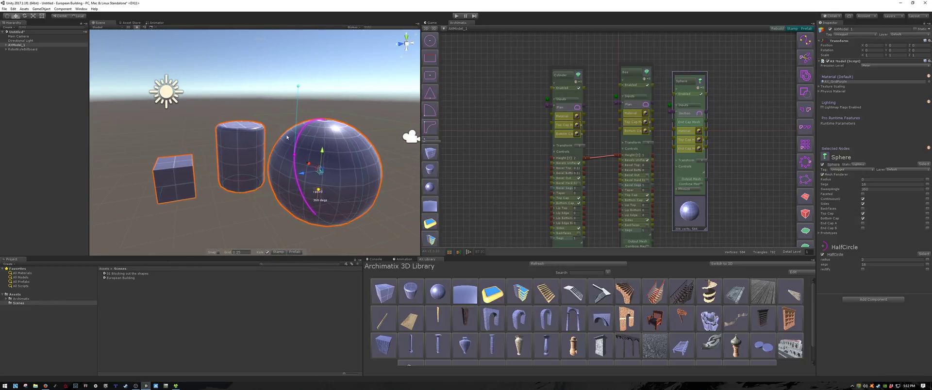
# Test the linked box and cylinder heights, then shrink the sphere's radius to 1.32
pyautogui.click(171, 178)
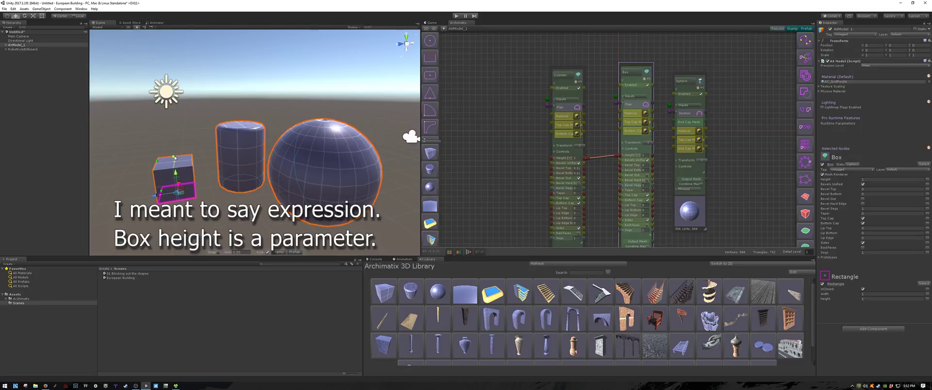
pyautogui.moveTo(175, 158); pyautogui.dragTo(242, 121)
pyautogui.click(242, 128)
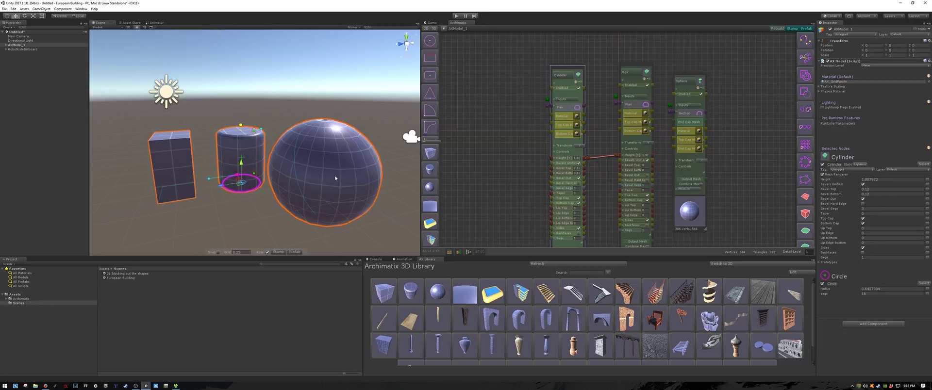
pyautogui.click(341, 190)
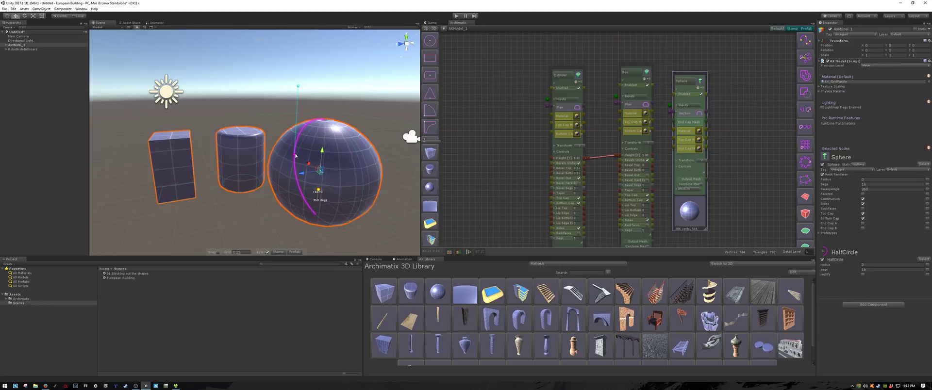
pyautogui.moveTo(296, 155); pyautogui.dragTo(332, 169)
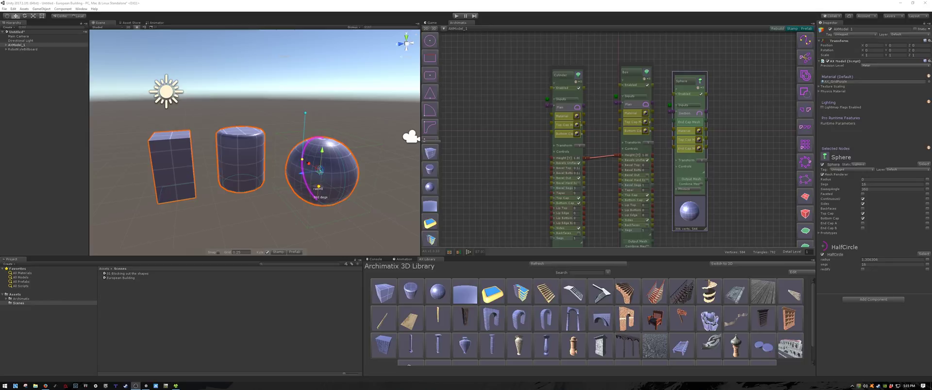
# Group the Cylinder, Box and Sphere nodes into Grouper_6 and expand its SizeX, SizeY, SizeZ controls
pyautogui.moveTo(514, 62); pyautogui.dragTo(725, 244)
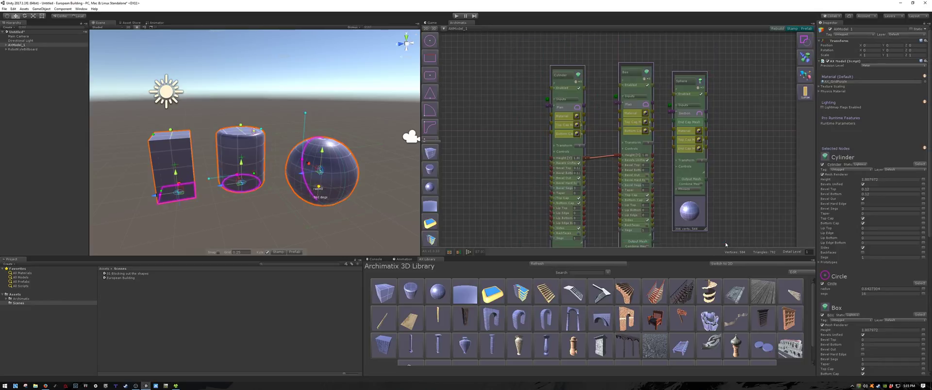
pyautogui.click(805, 58)
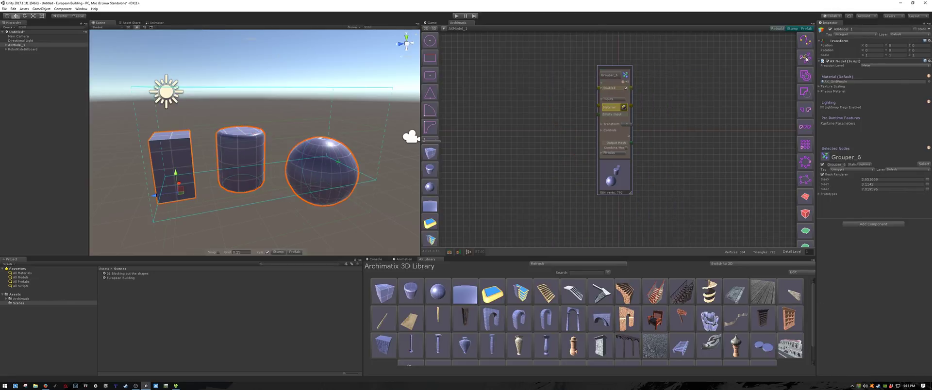
pyautogui.click(605, 132)
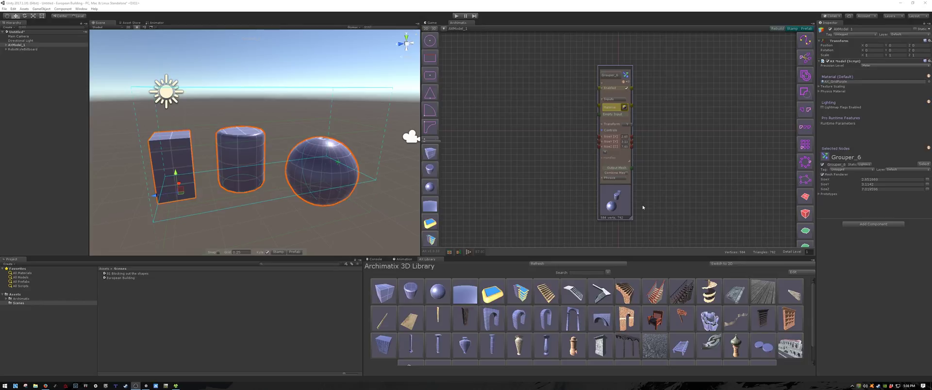
# Enter Grouper_6, tidy the Cylinder, Box and Sphere nodes inside, then exit and re-enter it
pyautogui.doubleClick(617, 203)
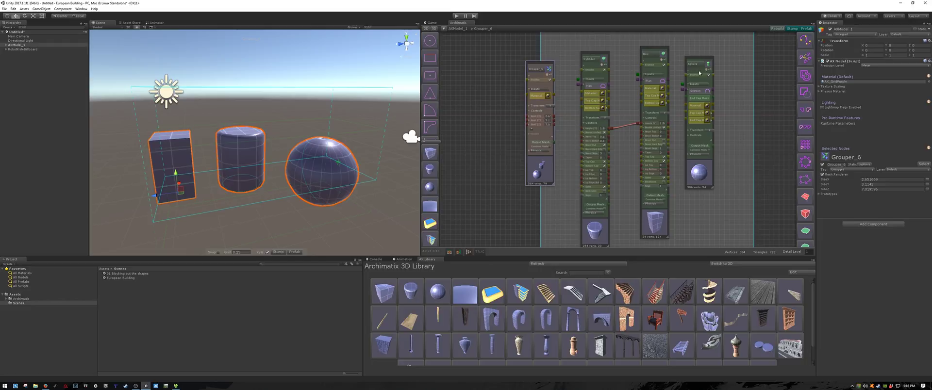
pyautogui.moveTo(593, 55); pyautogui.dragTo(592, 48)
pyautogui.click(645, 49)
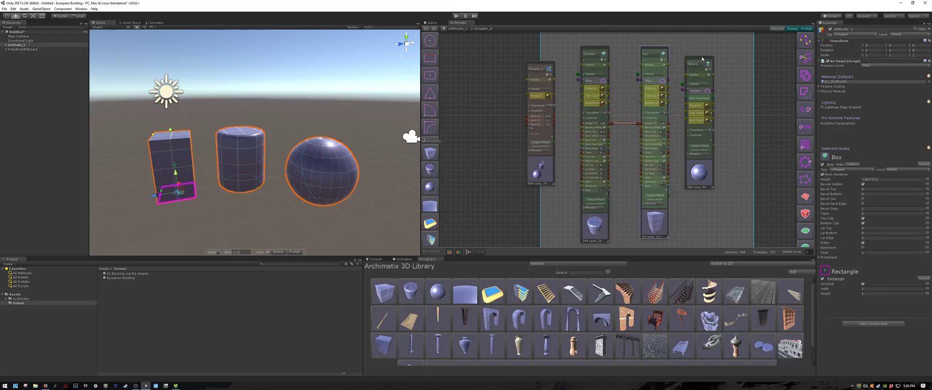
pyautogui.moveTo(698, 62); pyautogui.dragTo(703, 62)
pyautogui.click(527, 71)
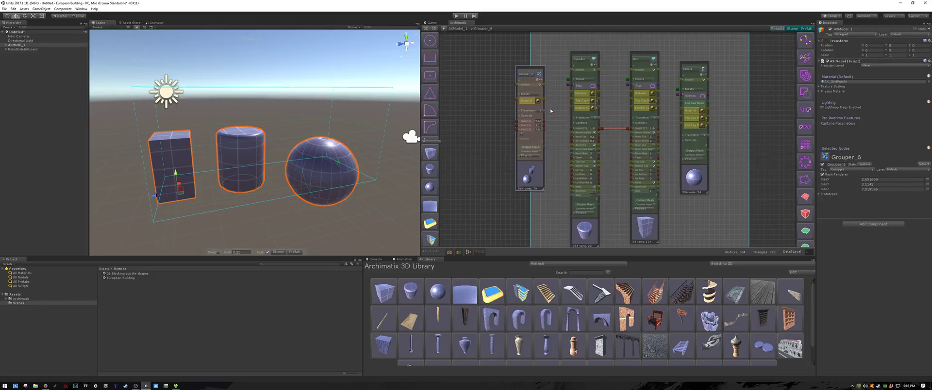
pyautogui.doubleClick(530, 178)
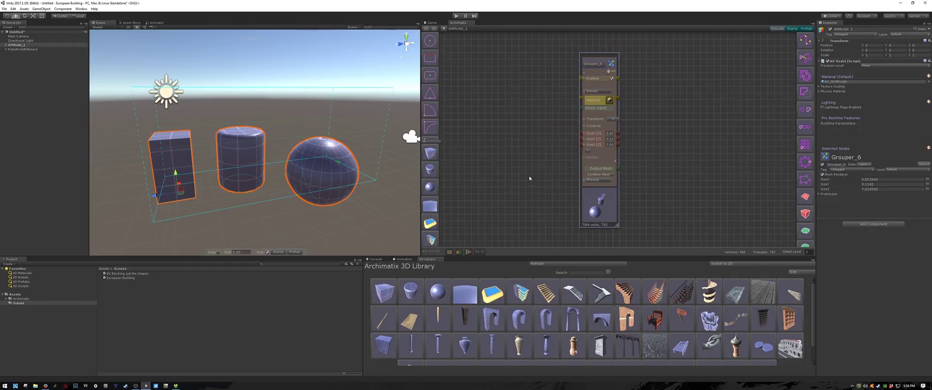
pyautogui.doubleClick(597, 208)
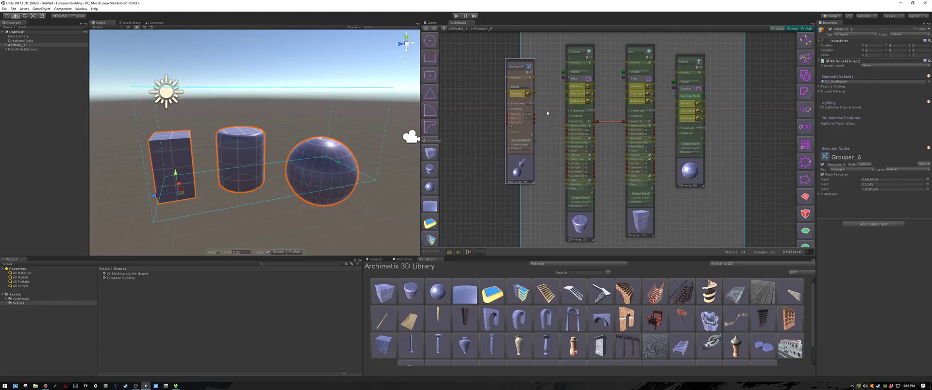
# Delete the Cylinder–Box height relation and add new control parameters to Grouper_6
pyautogui.click(610, 122)
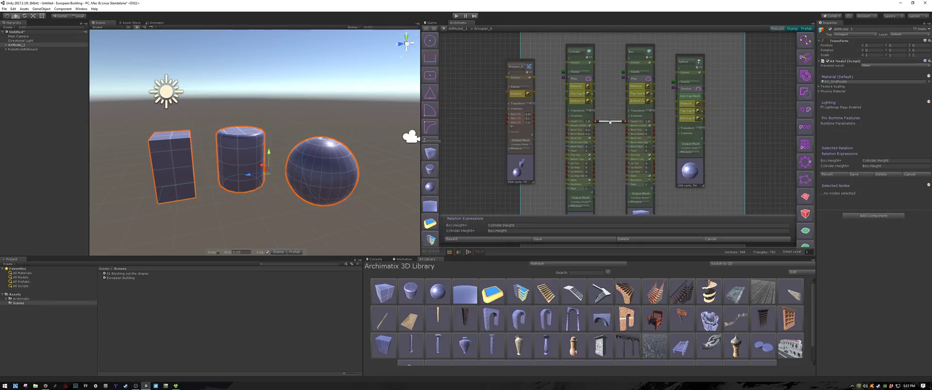
pyautogui.click(624, 239)
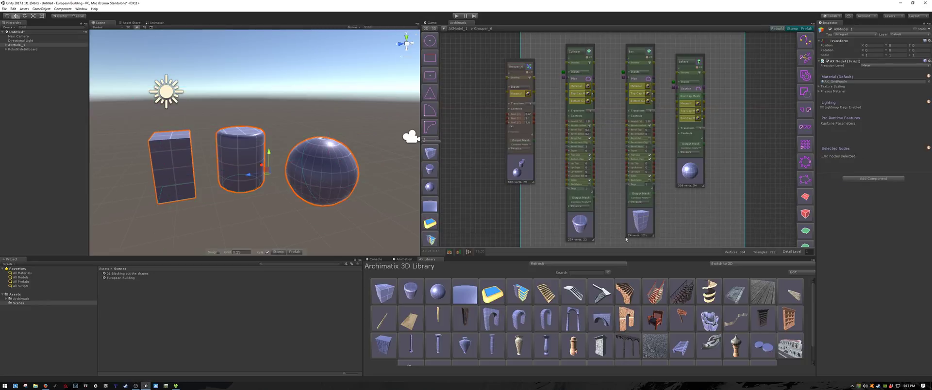
pyautogui.click(512, 130)
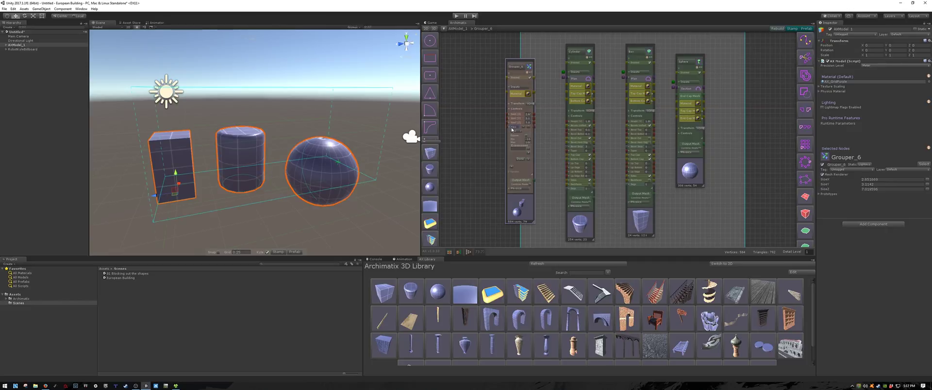
pyautogui.click(510, 168)
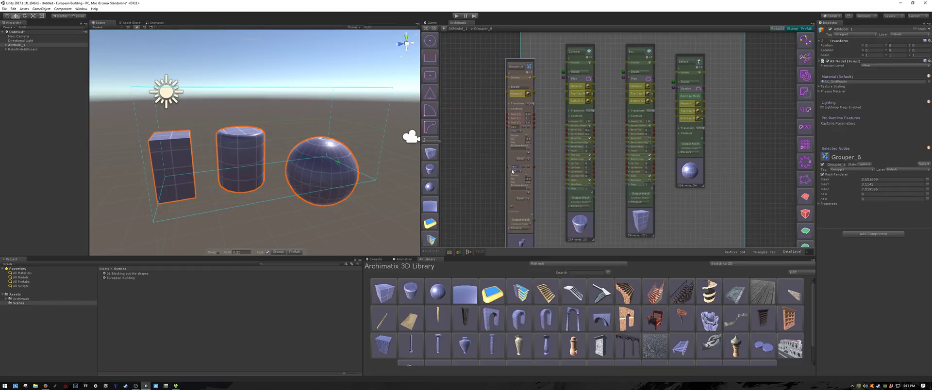
pyautogui.click(512, 209)
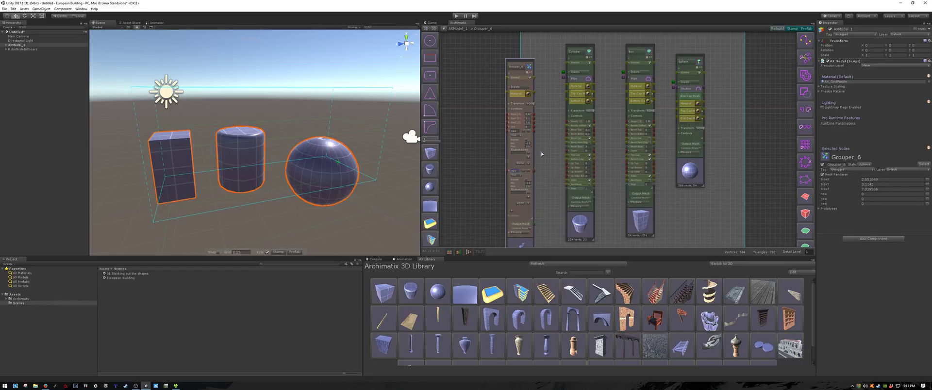
pyautogui.scroll(5, 541, 153)
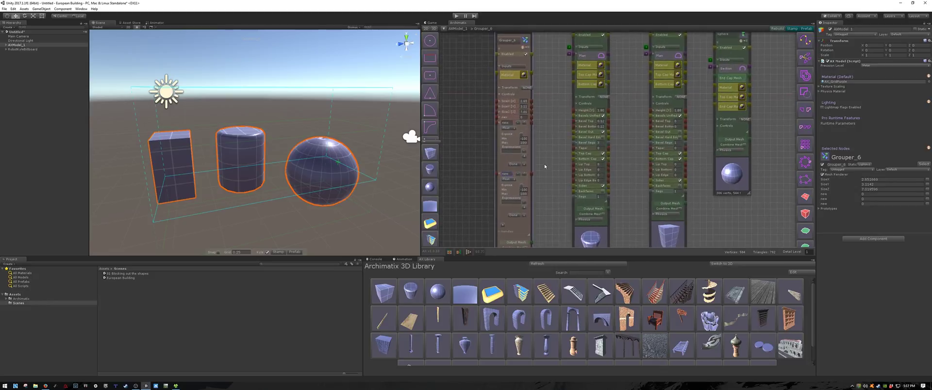
pyautogui.moveTo(551, 183); pyautogui.dragTo(595, 153, button='middle')
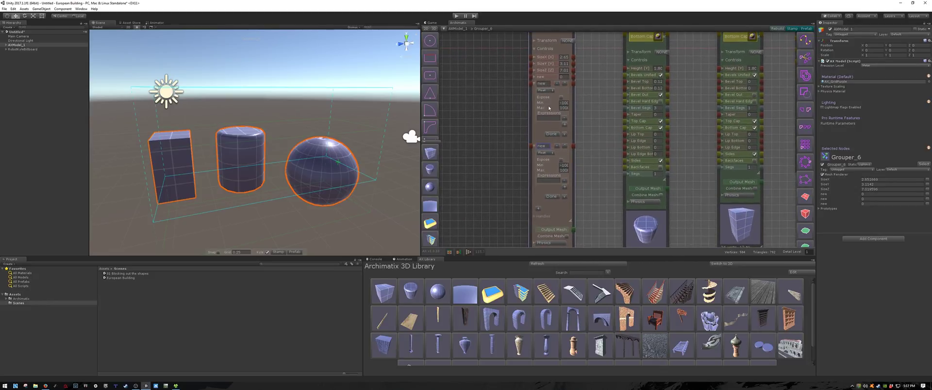
# Rename the grouper's parameters to CylH, BoxH and SphereR
pyautogui.doubleClick(542, 146)
pyautogui.click(547, 147)
pyautogui.press('BackSpace')
pyautogui.press('BackSpace')
pyautogui.write('CylH')
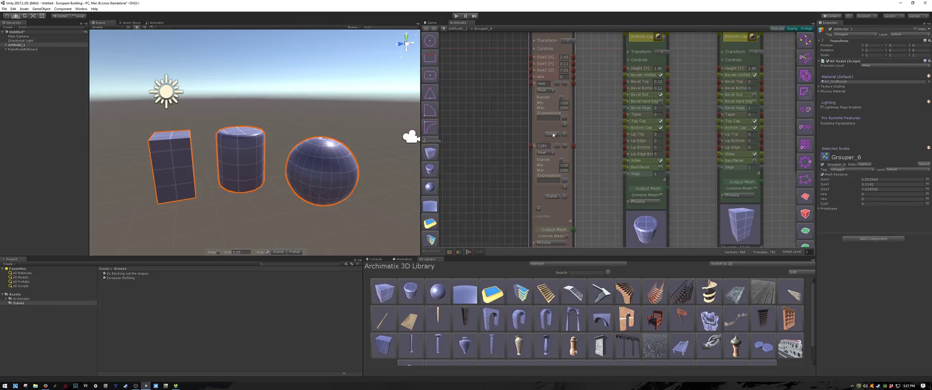
pyautogui.click(547, 84)
pyautogui.write('BoxH')
pyautogui.click(535, 77)
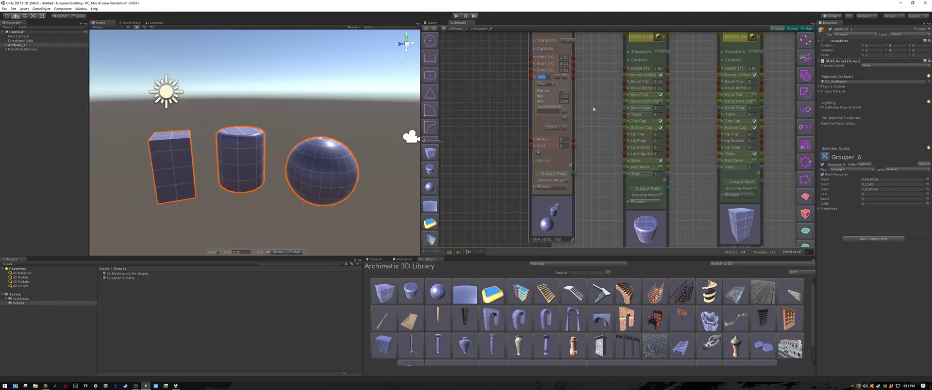
pyautogui.write('Sh')
pyautogui.press('Return')
# Wire Grouper_6's CylH and BoxH to the Cylinder and Box Height ports, then move Sphere aside
pyautogui.moveTo(573, 240); pyautogui.dragTo(599, 237)
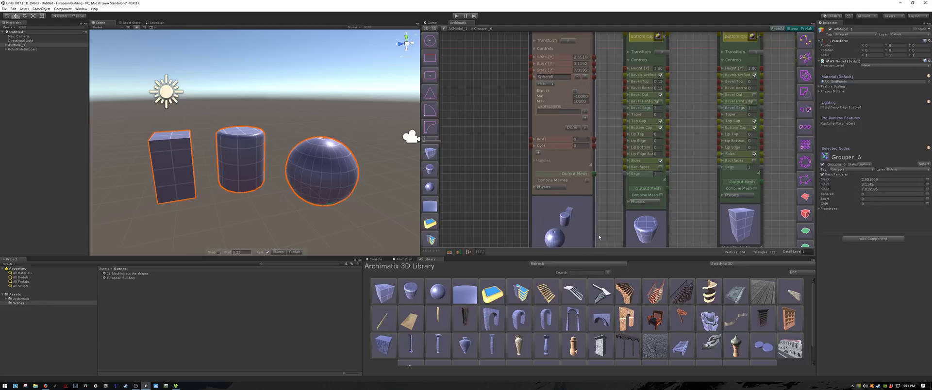
pyautogui.scroll(-4, 604, 192)
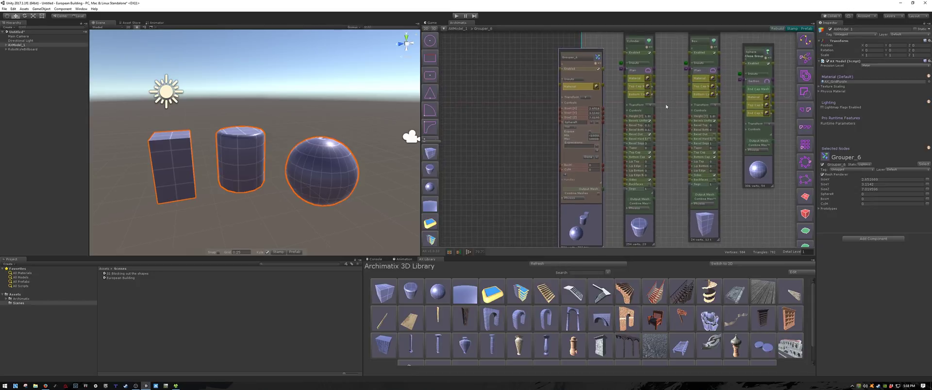
pyautogui.moveTo(625, 118); pyautogui.dragTo(602, 172)
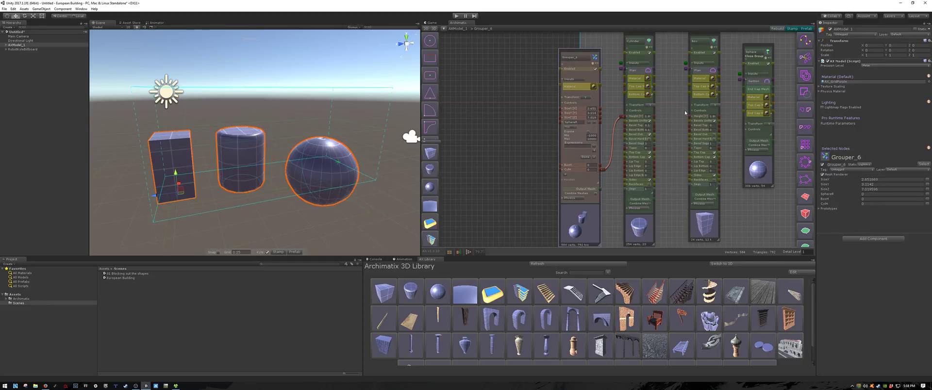
pyautogui.moveTo(690, 118); pyautogui.dragTo(602, 165)
pyautogui.moveTo(756, 45); pyautogui.dragTo(772, 56)
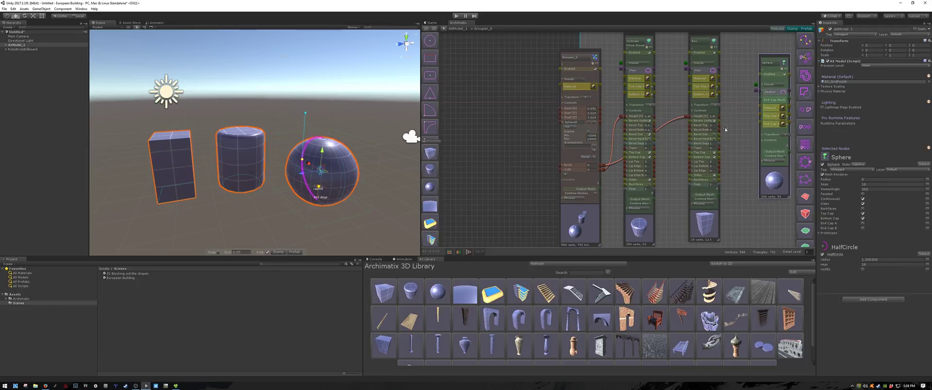
# Shift the graph view so all nodes show and move the Sphere node further right
pyautogui.scroll(-2, 725, 129)
pyautogui.moveTo(725, 129); pyautogui.dragTo(647, 156, button='middle')
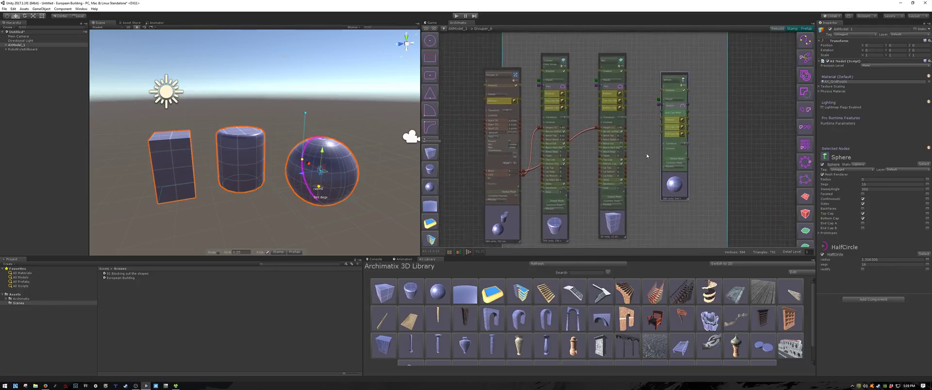
pyautogui.scroll(2, 647, 156)
pyautogui.moveTo(683, 58); pyautogui.dragTo(725, 57)
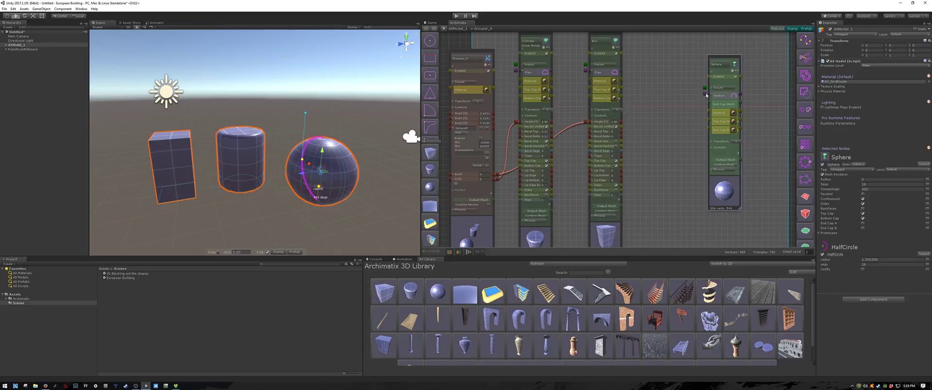
# Pull the Sphere's HalfCircle node beside it and wire its radius to Grouper SphereR
pyautogui.moveTo(705, 92)
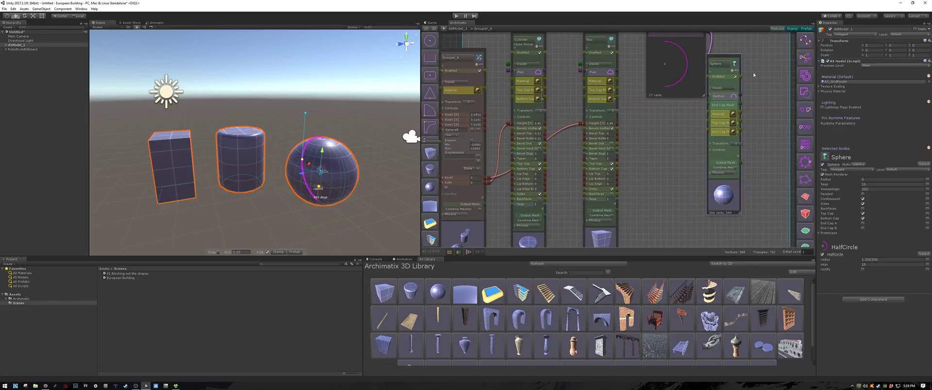
pyautogui.scroll(3, 757, 109)
pyautogui.scroll(-5, 755, 81)
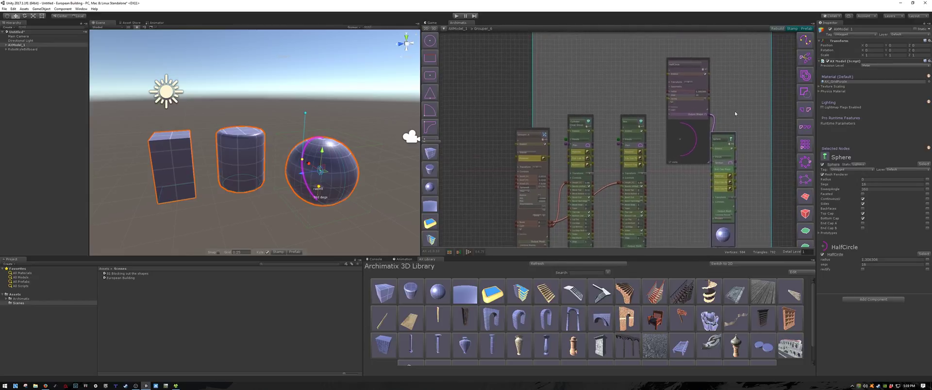
pyautogui.click(688, 61)
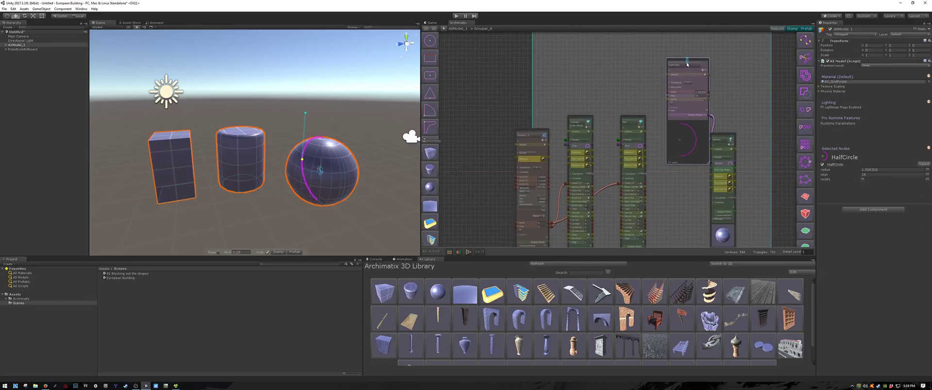
pyautogui.click(688, 58)
pyautogui.moveTo(689, 62); pyautogui.dragTo(682, 122)
pyautogui.scroll(4, 756, 172)
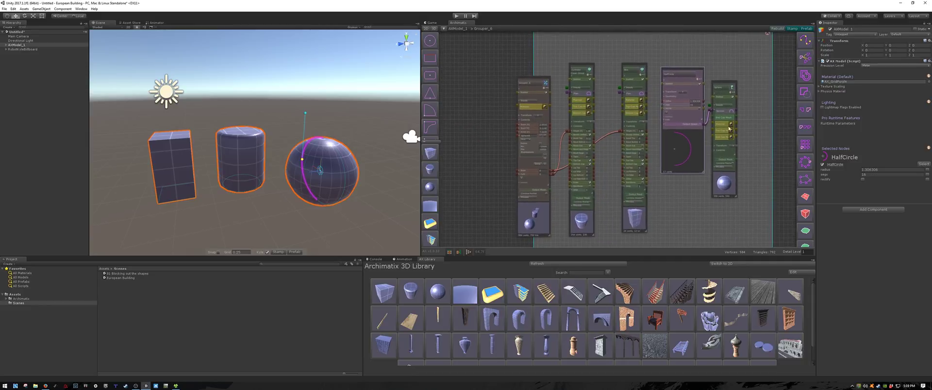
pyautogui.moveTo(677, 116); pyautogui.dragTo(706, 101, button='middle')
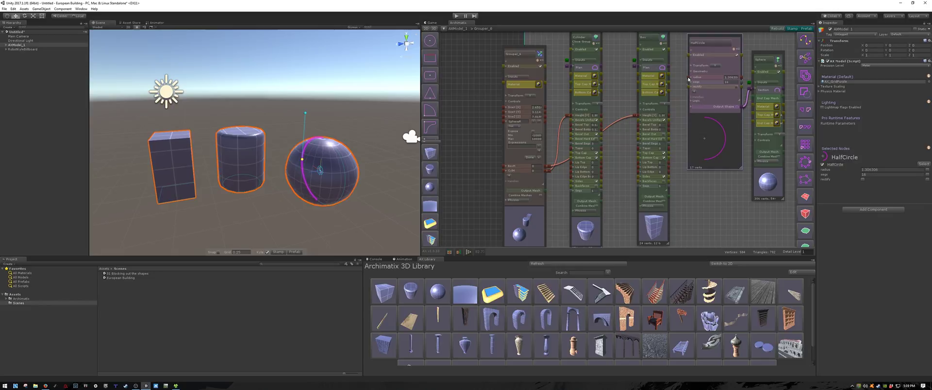
pyautogui.moveTo(688, 78); pyautogui.dragTo(547, 124)
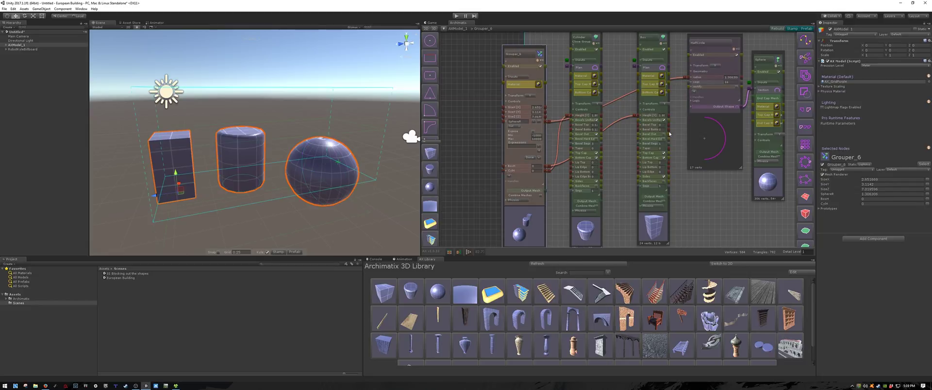
# Close the SphereR settings and drag the box taller in the scene to test BoxH
pyautogui.click(529, 157)
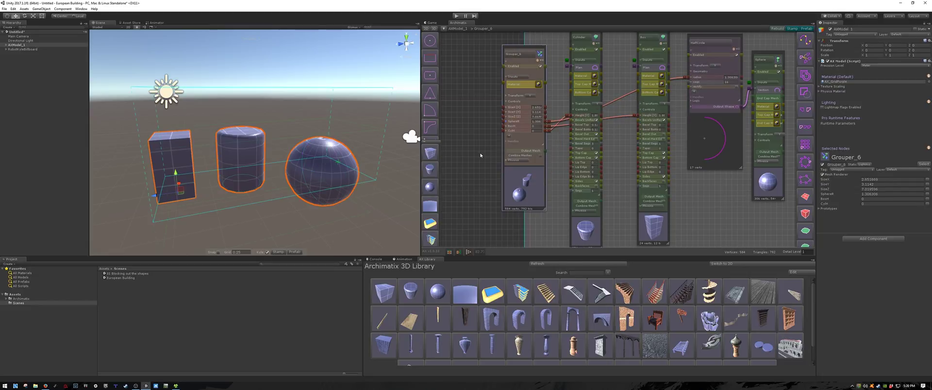
pyautogui.click(185, 154)
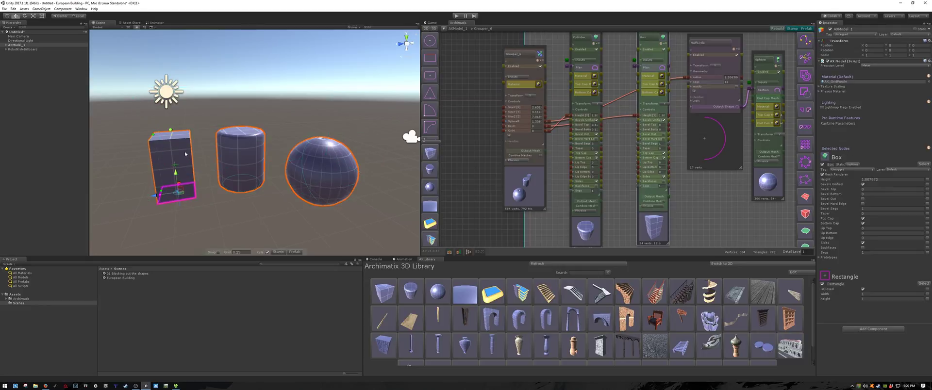
pyautogui.moveTo(170, 132); pyautogui.dragTo(250, 137)
pyautogui.click(241, 150)
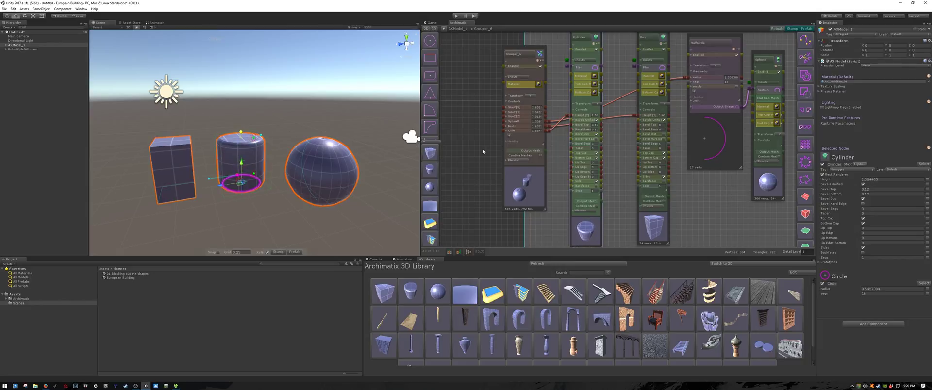
# Shrink and enlarge the sphere's radius, then make the cylinder taller, checking SphereR and CylH follow
pyautogui.click(719, 79)
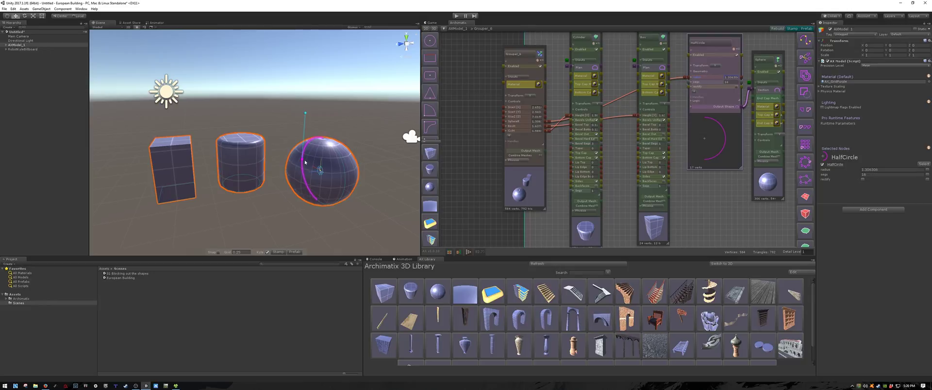
pyautogui.moveTo(304, 160); pyautogui.dragTo(317, 183)
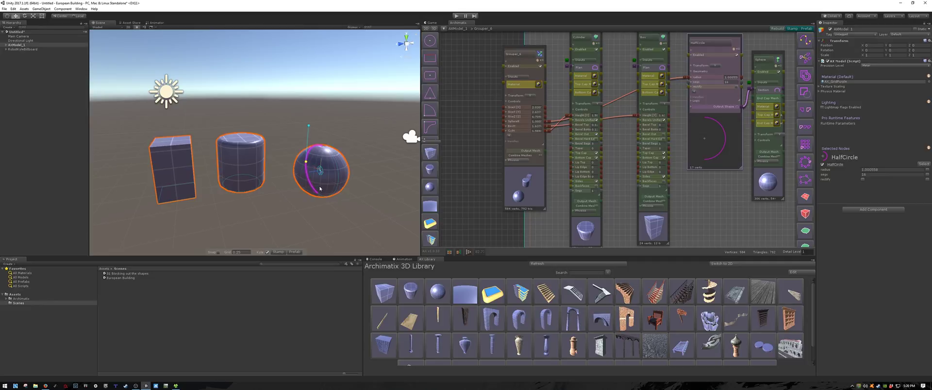
pyautogui.moveTo(305, 168)
pyautogui.mouseDown()
pyautogui.moveTo(221, 166)
pyautogui.moveTo(297, 156)
pyautogui.mouseUp()
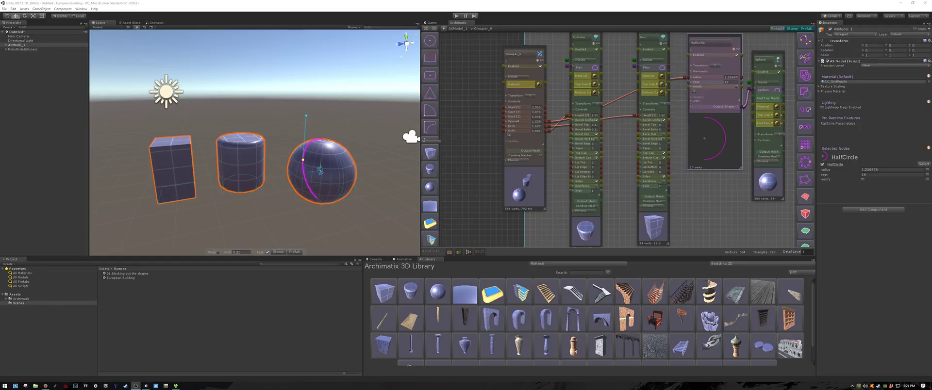
pyautogui.moveTo(303, 160); pyautogui.dragTo(287, 198)
pyautogui.click(238, 150)
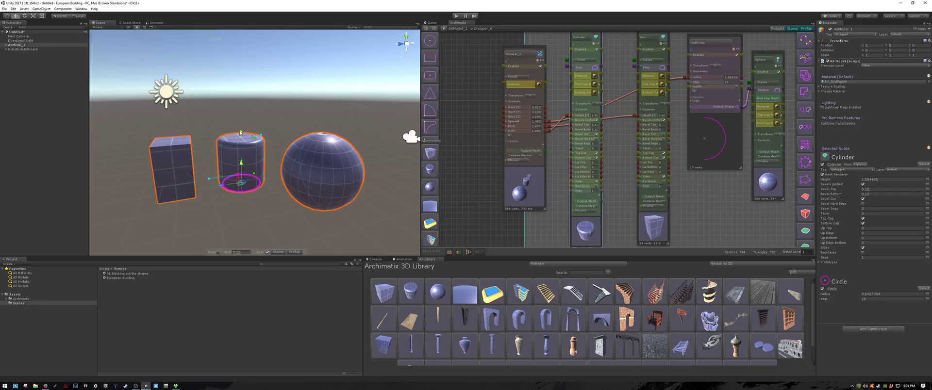
pyautogui.moveTo(240, 132)
pyautogui.mouseDown()
pyautogui.moveTo(244, 106)
pyautogui.moveTo(242, 138)
pyautogui.mouseUp()
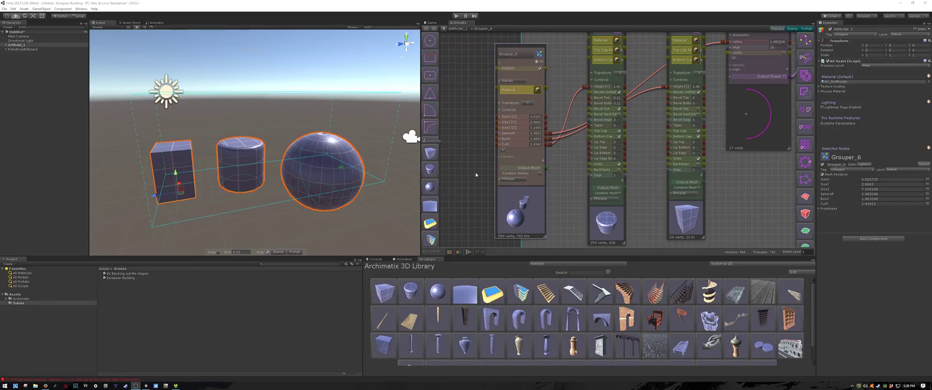
# Add SphereR expressions CylH = SphereR and BoxH = SphereR on Grouper_6
pyautogui.click(499, 134)
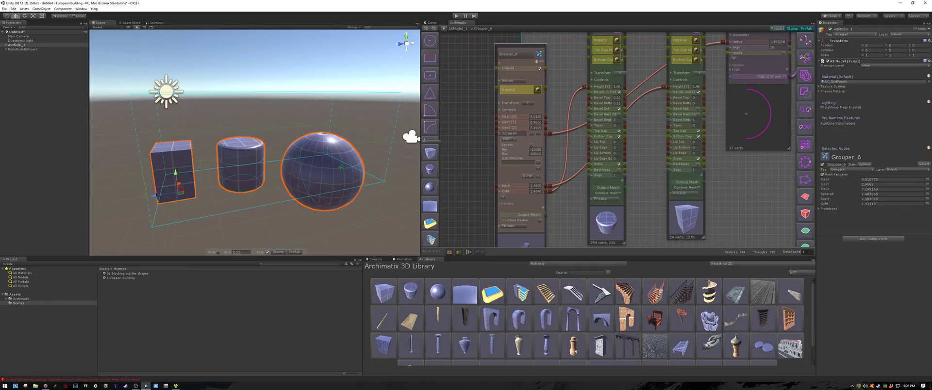
pyautogui.click(539, 169)
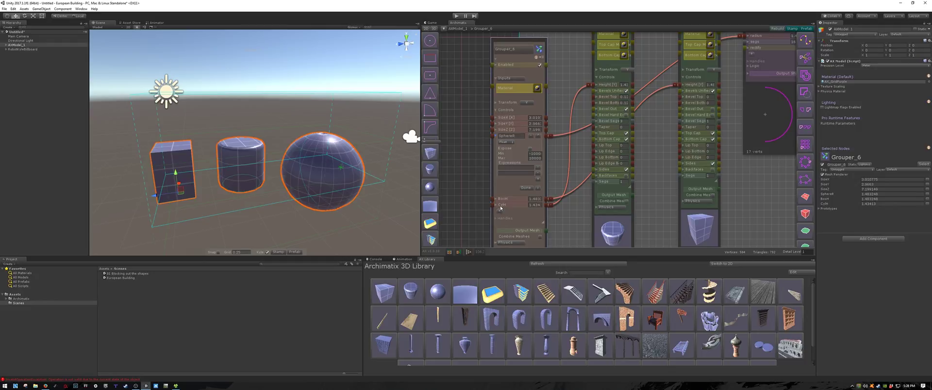
pyautogui.click(510, 167)
pyautogui.write('SphereR')
pyautogui.press('Return')
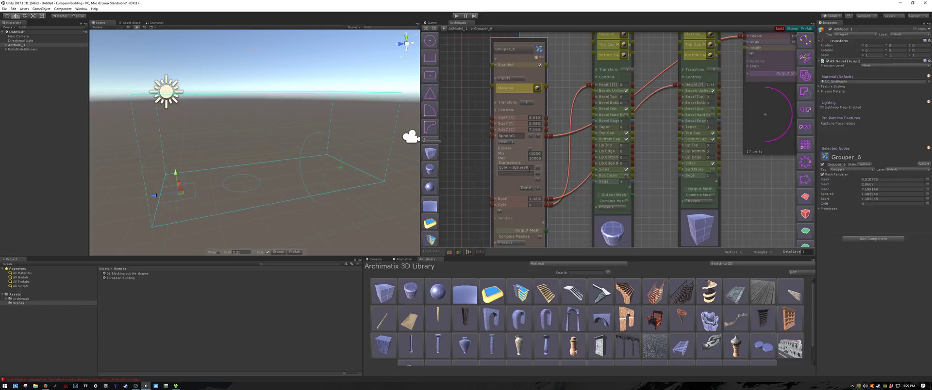
pyautogui.click(520, 173)
pyautogui.press('Return')
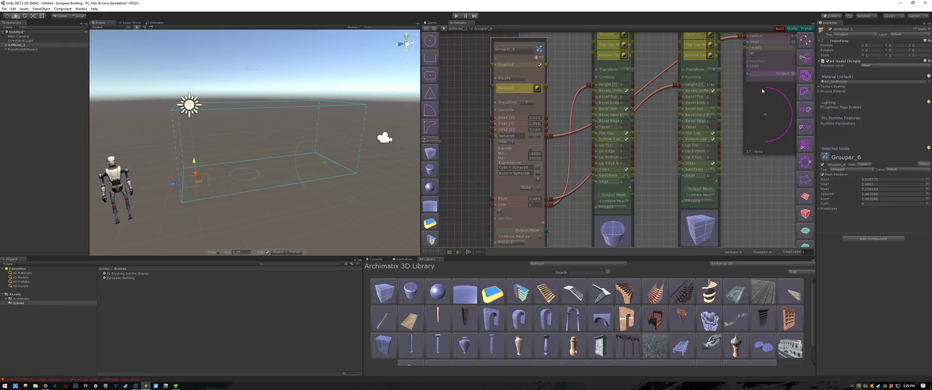
# Shrink the HalfCircle radius to rebuild the shapes, then change the box height
pyautogui.click(777, 64)
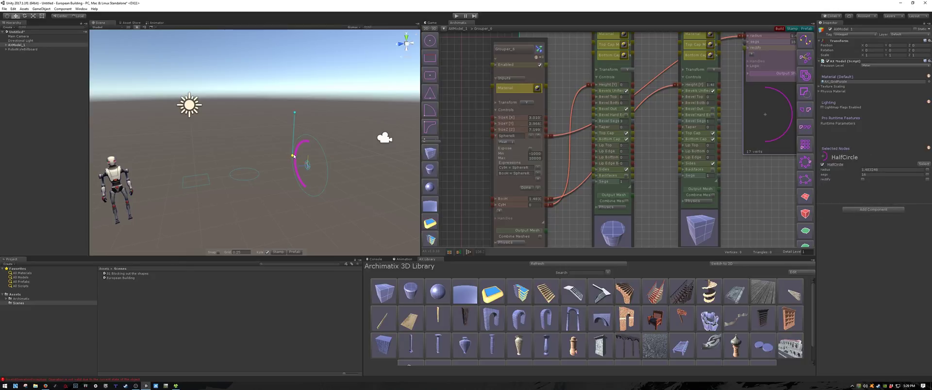
pyautogui.moveTo(294, 157); pyautogui.dragTo(245, 125)
pyautogui.click(245, 151)
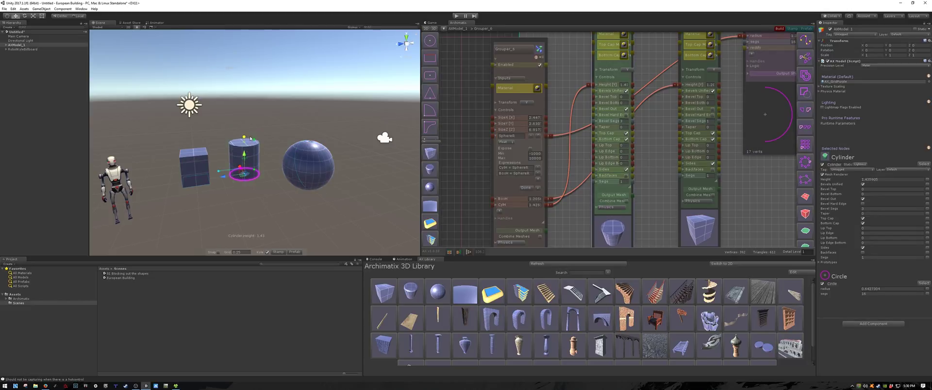
pyautogui.click(203, 156)
pyautogui.moveTo(195, 149)
pyautogui.mouseDown()
pyautogui.moveTo(195, 132)
pyautogui.moveTo(196, 150)
pyautogui.moveTo(194, 132)
pyautogui.moveTo(194, 141)
pyautogui.mouseUp()
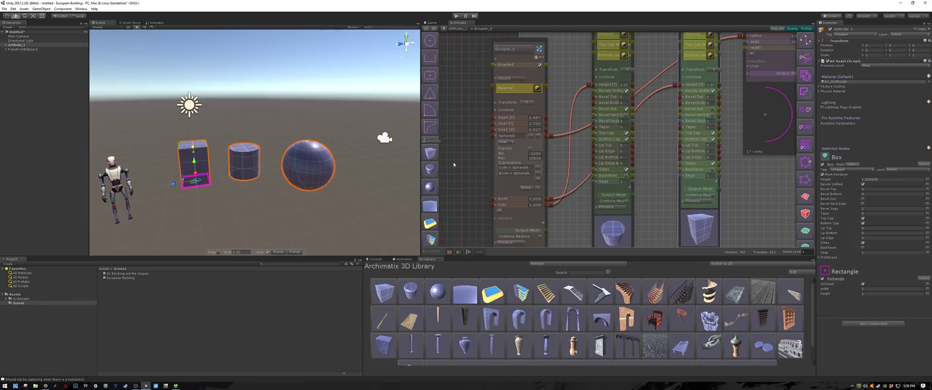
# Resize the sphere's radius so the others follow, then collapse SphereR's settings
pyautogui.click(318, 162)
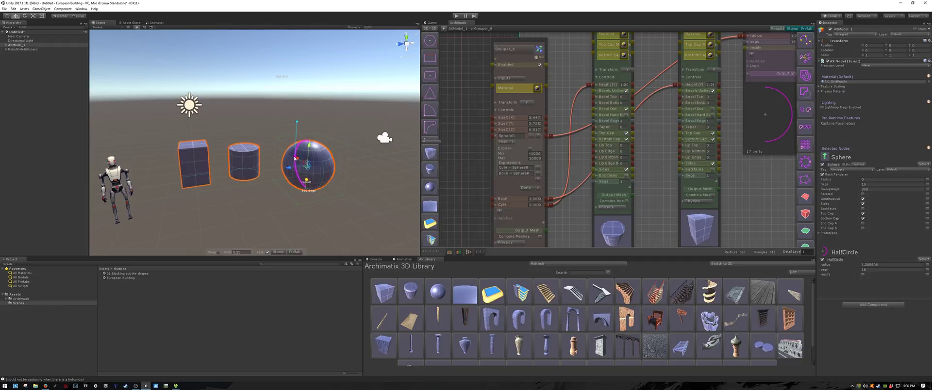
pyautogui.moveTo(295, 158)
pyautogui.mouseDown()
pyautogui.moveTo(304, 158)
pyautogui.moveTo(291, 156)
pyautogui.mouseUp()
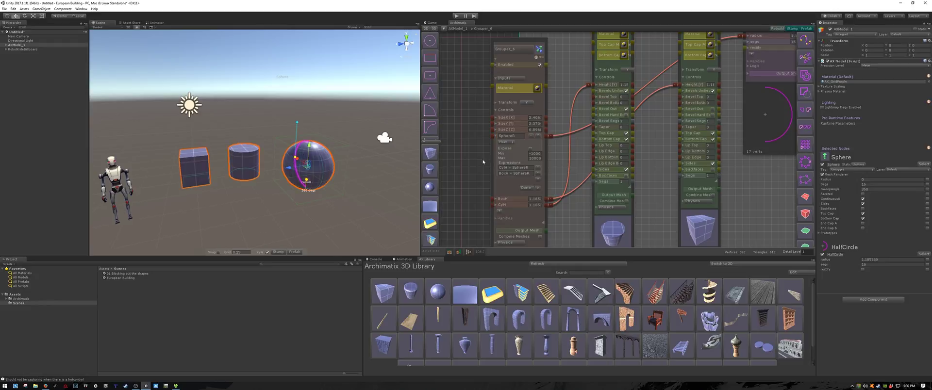
pyautogui.click(497, 136)
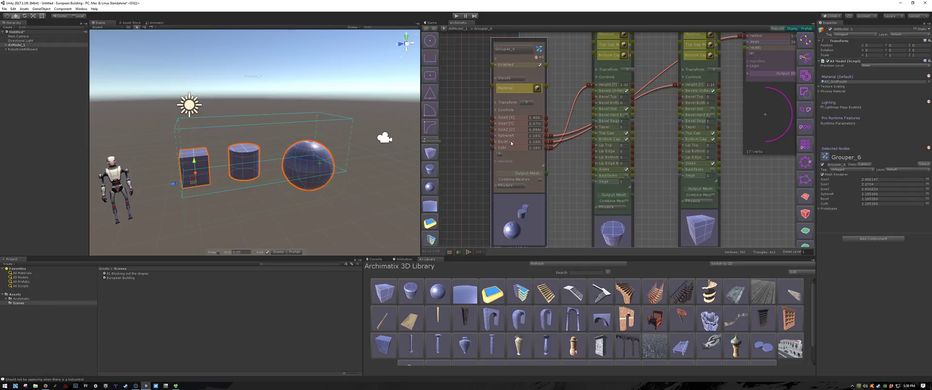
# Add the expression CylH = BoxH to the BoxH parameter in Grouper_6
pyautogui.click(497, 143)
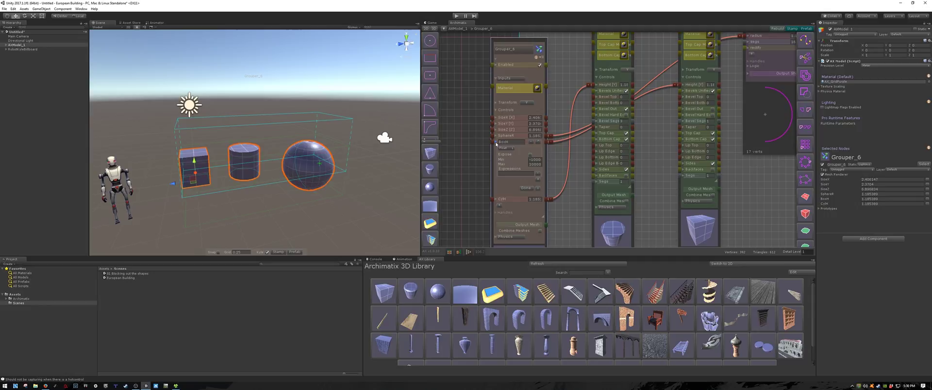
pyautogui.click(512, 173)
pyautogui.write('CylH = BoxH')
pyautogui.press('Return')
# Add a second BoxH expression row reading SphereR = BoxH
pyautogui.click(538, 179)
pyautogui.click(522, 180)
pyautogui.write('S')
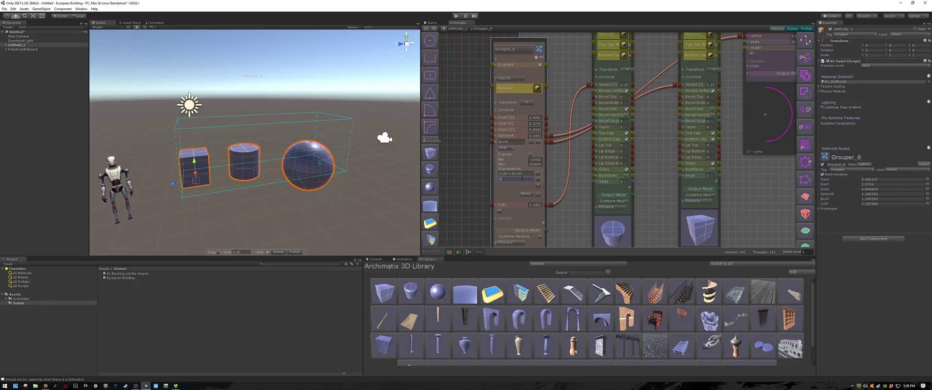
pyautogui.write('phereR = BoxH')
pyautogui.press('Return')
# Finish BoxH, then drag the box height, sphere radius and cylinder height handles
pyautogui.click(527, 194)
pyautogui.click(189, 157)
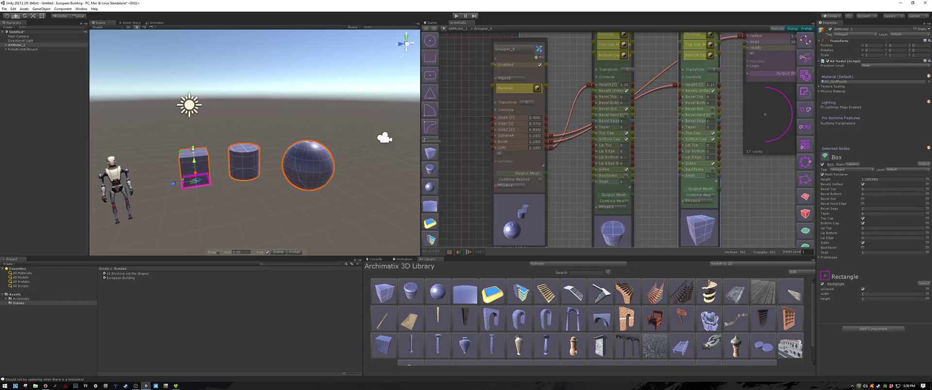
pyautogui.moveTo(192, 149)
pyautogui.mouseDown()
pyautogui.moveTo(194, 131)
pyautogui.moveTo(195, 150)
pyautogui.moveTo(201, 144)
pyautogui.mouseUp()
pyautogui.click(309, 168)
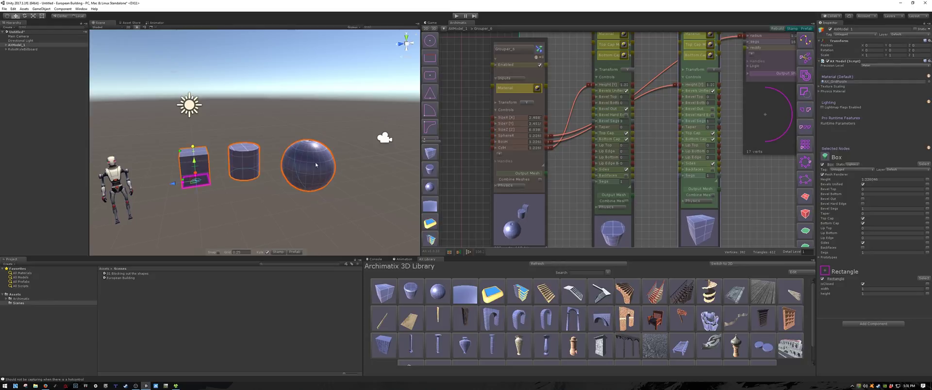
pyautogui.moveTo(295, 158)
pyautogui.mouseDown()
pyautogui.moveTo(280, 156)
pyautogui.moveTo(289, 159)
pyautogui.mouseUp()
pyautogui.click(253, 168)
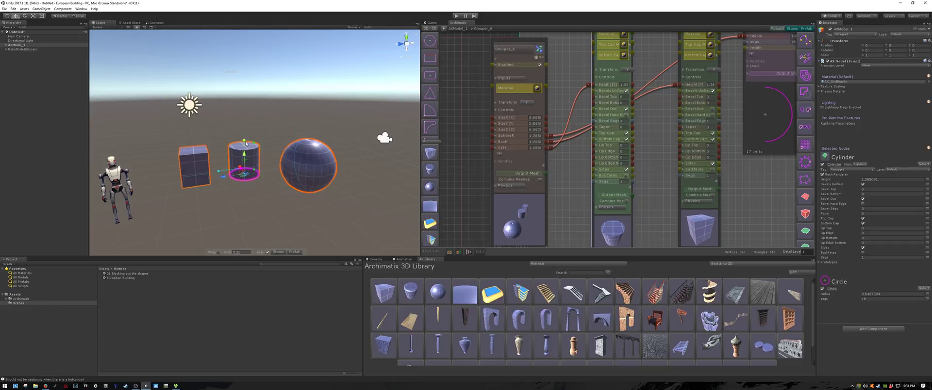
pyautogui.moveTo(244, 142)
pyautogui.mouseDown()
pyautogui.moveTo(244, 102)
pyautogui.moveTo(244, 145)
pyautogui.moveTo(244, 119)
pyautogui.moveTo(245, 144)
pyautogui.moveTo(254, 139)
pyautogui.mouseUp()
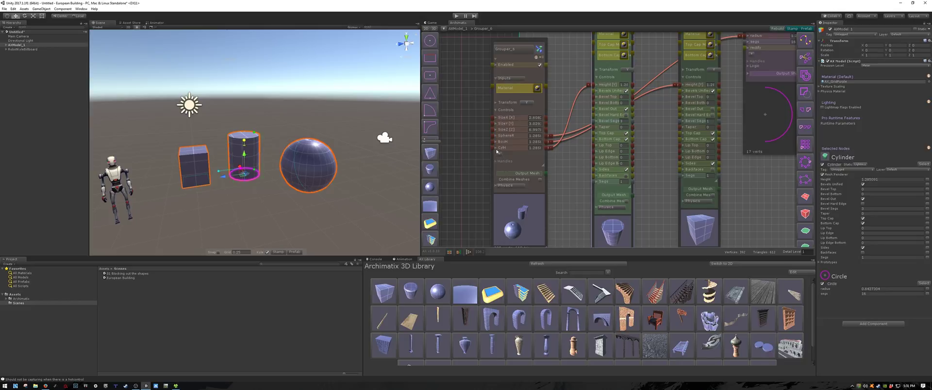
# Add the expression BoxH = CylH to the CylH parameter in Grouper_6
pyautogui.click(497, 148)
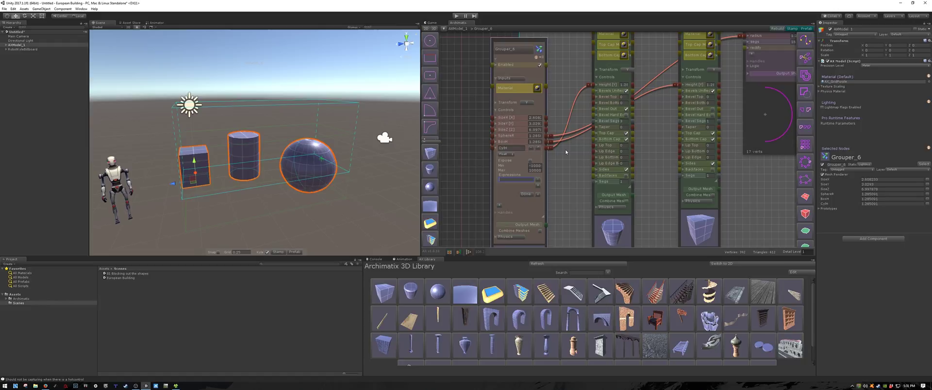
pyautogui.write('BoxH = ')
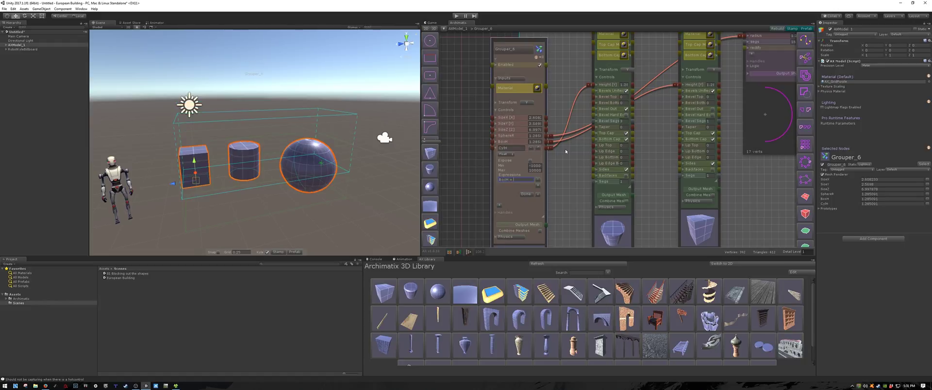
pyautogui.write('CylH')
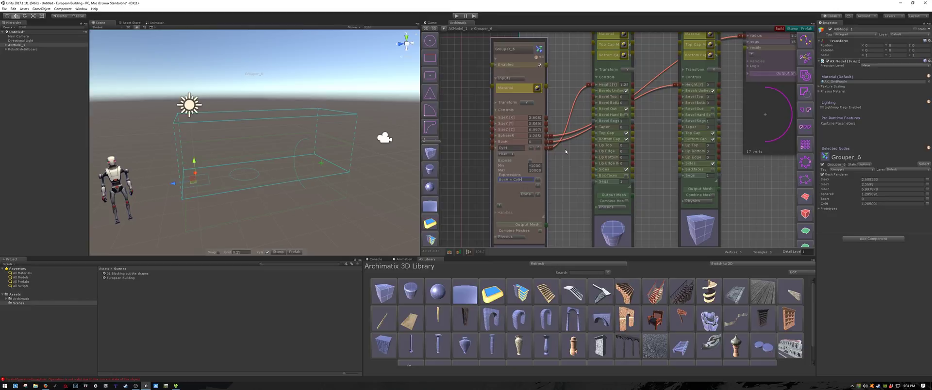
pyautogui.press('Return')
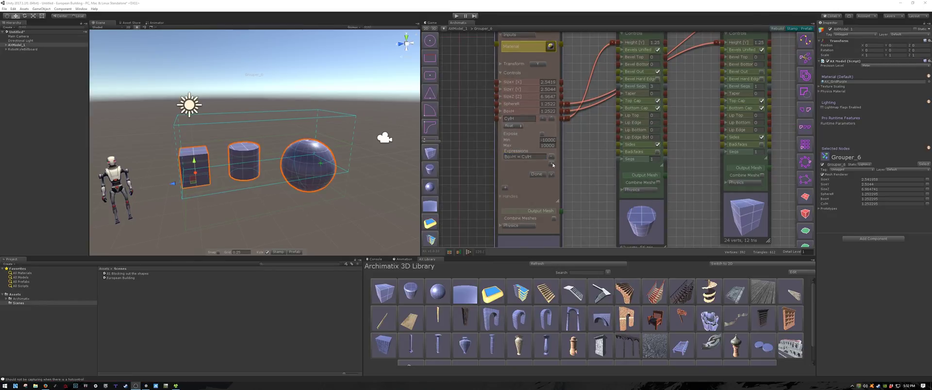
# Add a second CylH expression row reading SphereR = CylH
pyautogui.click(551, 164)
pyautogui.click(543, 165)
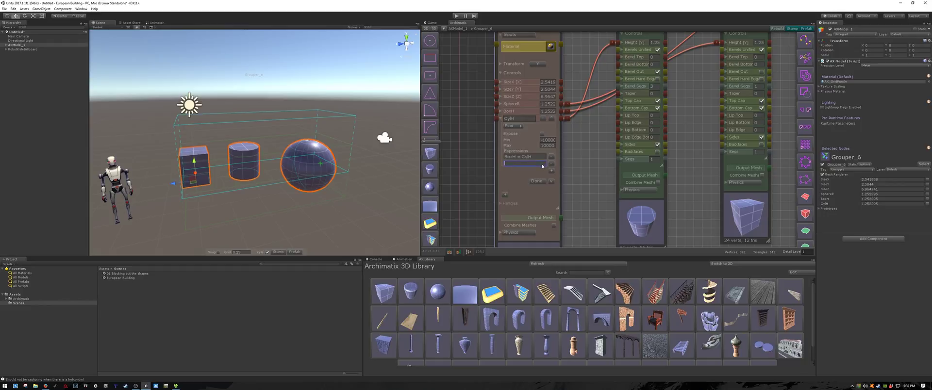
pyautogui.write('SphereR = CylH')
# Drag the cylinder, sphere and box handles so all three resize together to 1.4151
pyautogui.click(536, 182)
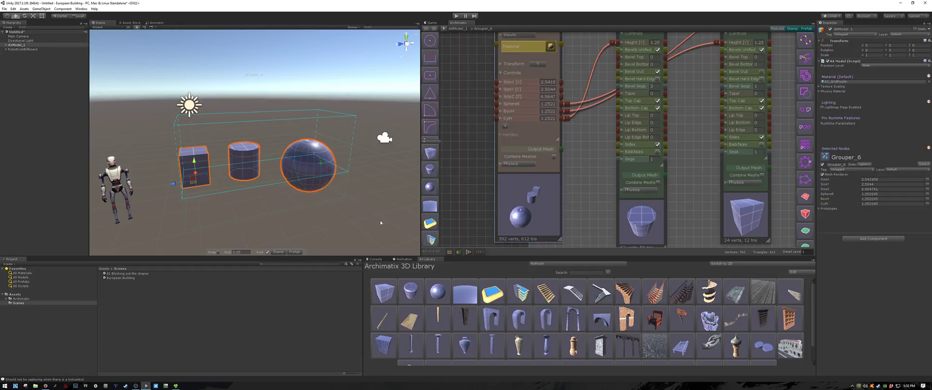
pyautogui.click(257, 145)
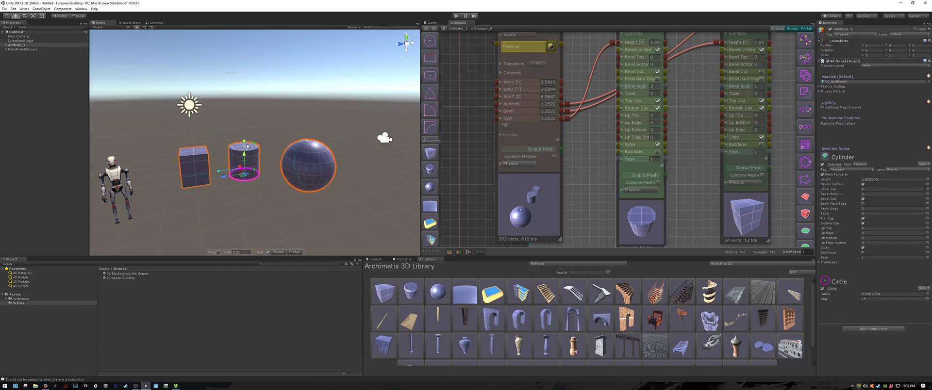
pyautogui.moveTo(246, 144); pyautogui.dragTo(245, 138)
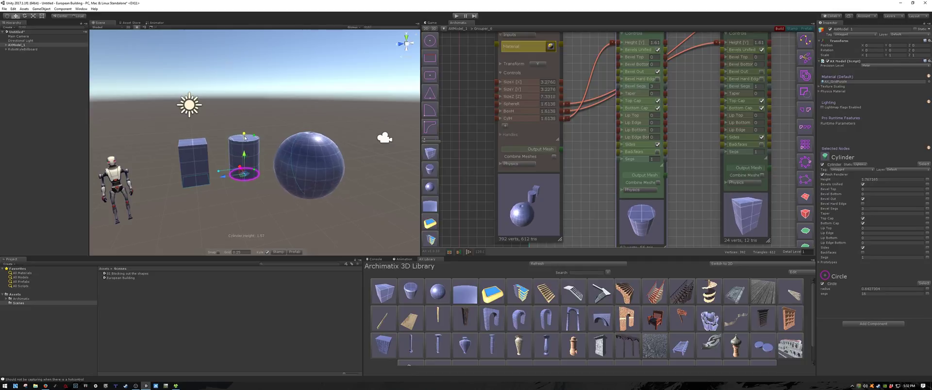
pyautogui.click(302, 164)
pyautogui.moveTo(294, 158); pyautogui.dragTo(294, 167)
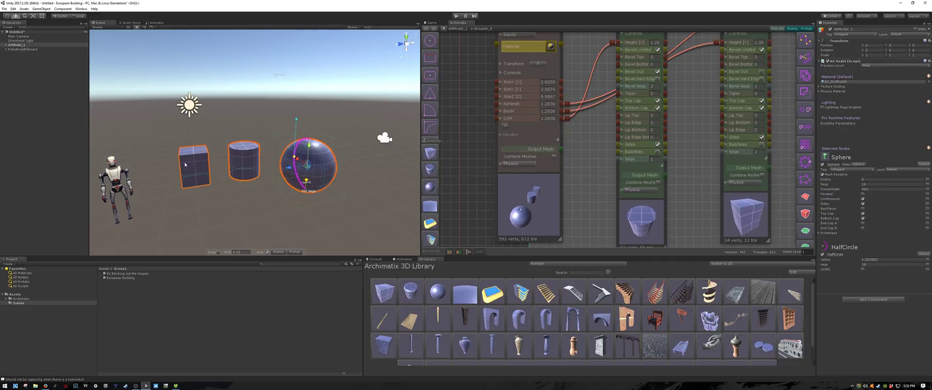
pyautogui.click(195, 168)
pyautogui.moveTo(194, 148)
pyautogui.mouseDown()
pyautogui.moveTo(194, 160)
pyautogui.moveTo(194, 136)
pyautogui.moveTo(196, 145)
pyautogui.mouseUp()
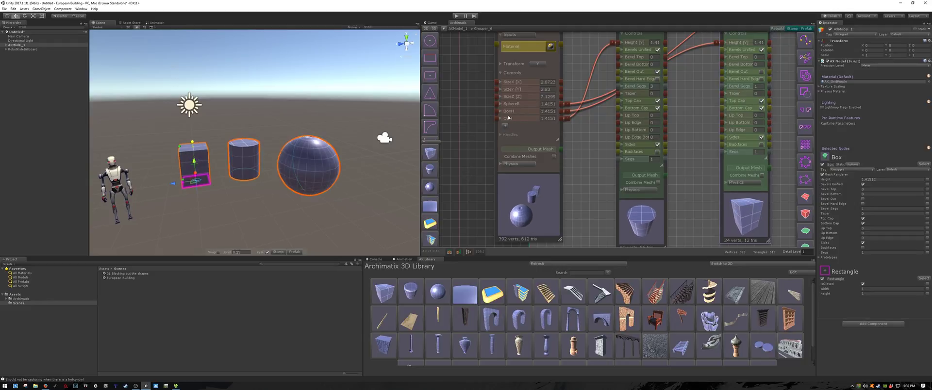
pyautogui.moveTo(498, 132); pyautogui.dragTo(489, 179, button='middle')
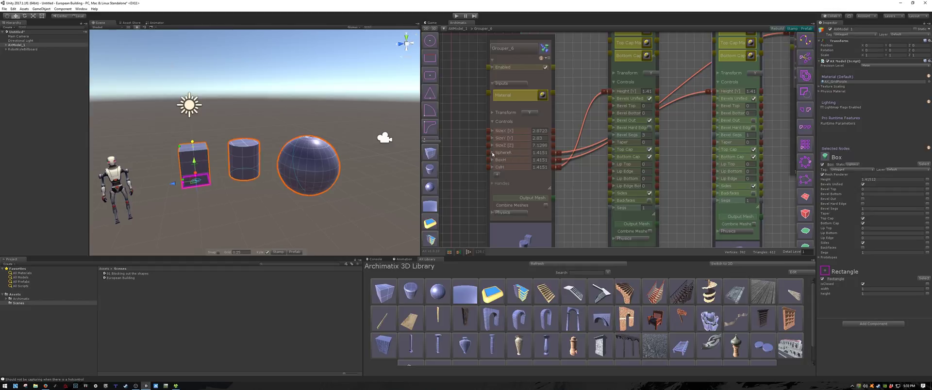
# Under SphereR, append '* BoxH' to the CylH expression, making CylH 2.0025
pyautogui.click(493, 155)
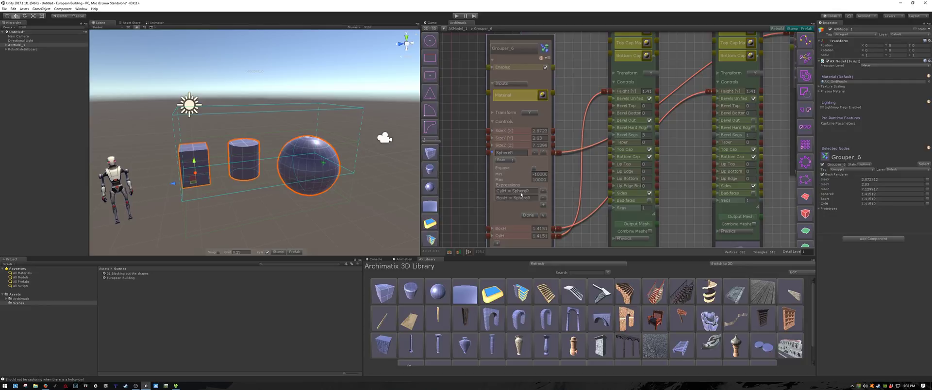
pyautogui.click(528, 192)
pyautogui.write('* BoxH')
pyautogui.press('Return')
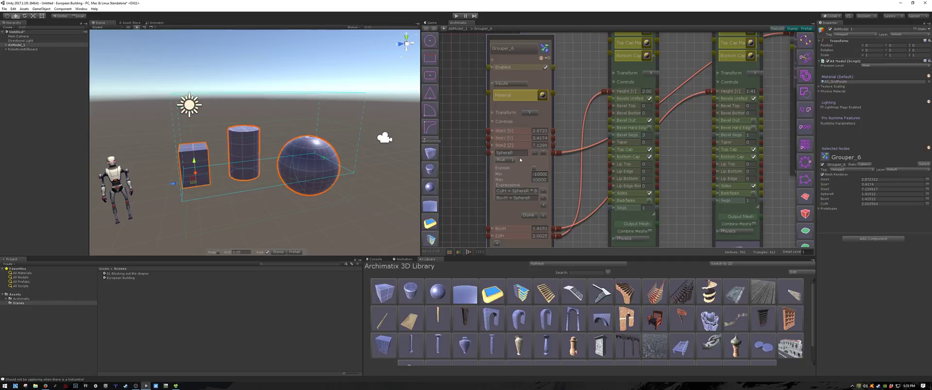
# Drag the sphere, cylinder and box handles to test the linked resizing
pyautogui.click(492, 153)
pyautogui.click(314, 164)
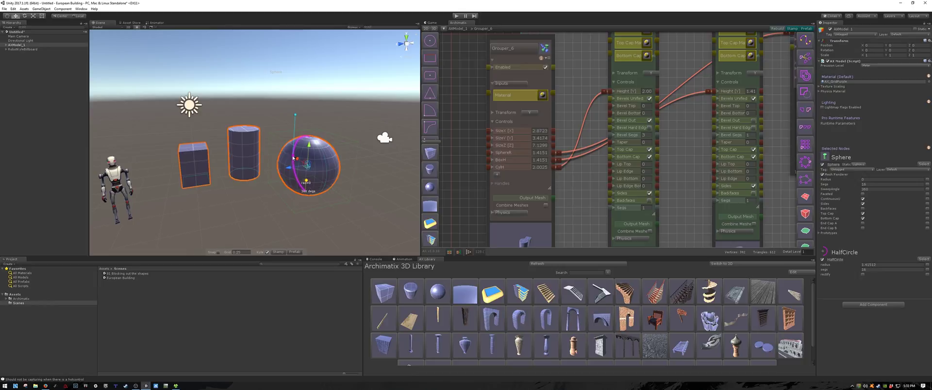
pyautogui.moveTo(294, 158)
pyautogui.mouseDown()
pyautogui.moveTo(286, 122)
pyautogui.moveTo(264, 158)
pyautogui.moveTo(269, 146)
pyautogui.moveTo(292, 161)
pyautogui.mouseUp()
pyautogui.scroll(-5, 287, 121)
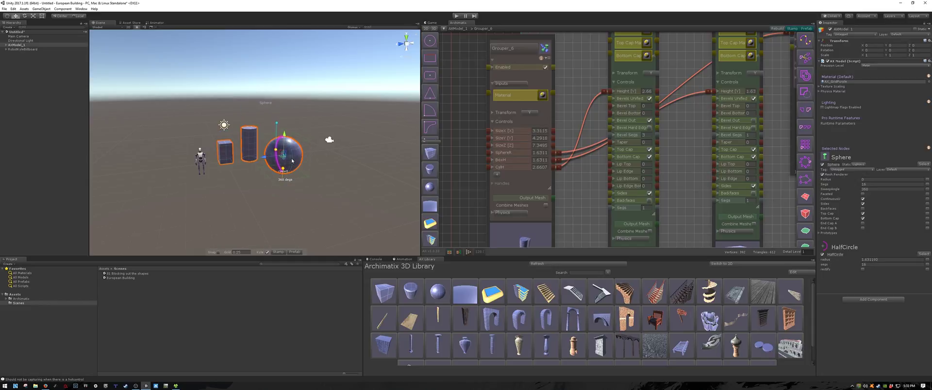
pyautogui.click(247, 149)
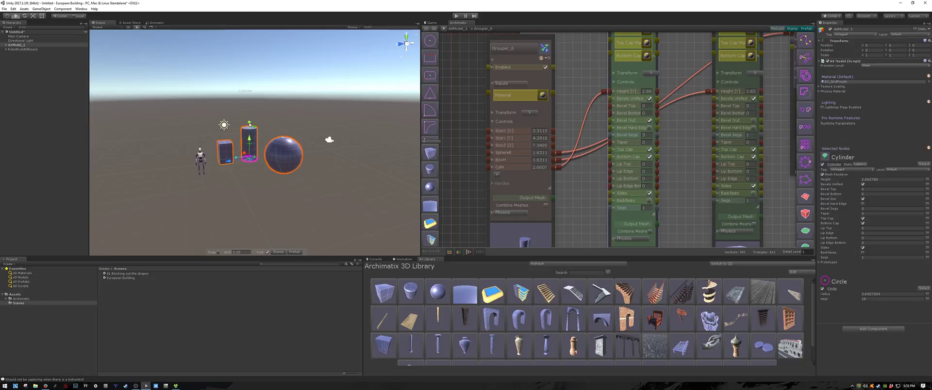
pyautogui.moveTo(249, 127); pyautogui.dragTo(225, 124)
pyautogui.click(227, 148)
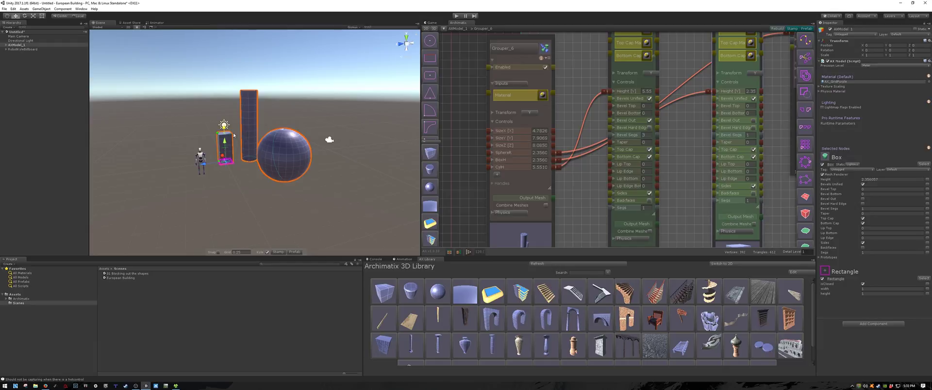
pyautogui.moveTo(227, 129); pyautogui.dragTo(229, 136)
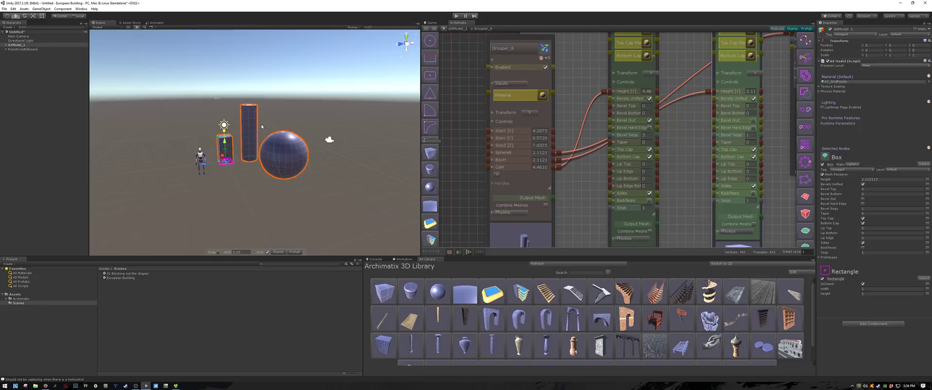
# Delete '* BoxH' from SphereR's CylH expression so CylH = SphereR
pyautogui.click(493, 154)
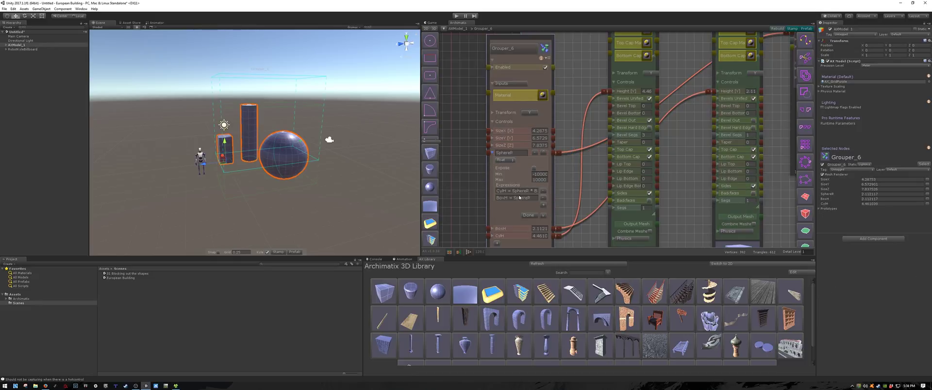
pyautogui.click(529, 192)
pyautogui.click(529, 193)
pyautogui.moveTo(529, 192); pyautogui.dragTo(549, 194)
pyautogui.press('BackSpace')
pyautogui.click(494, 154)
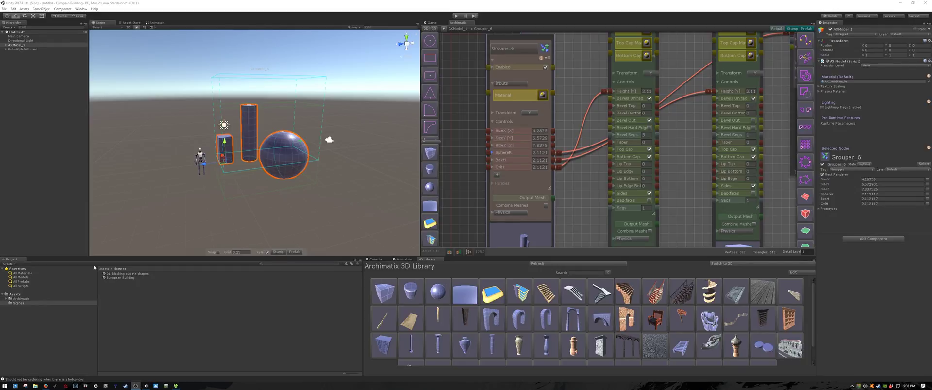
# Exit Grouper_6 to the top-level graph and drag a wire from the CylH output
pyautogui.scroll(-6, 595, 162)
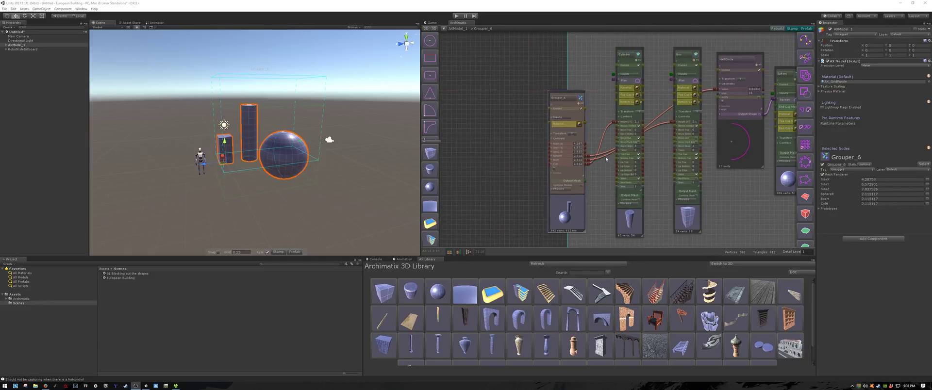
pyautogui.scroll(3, 588, 166)
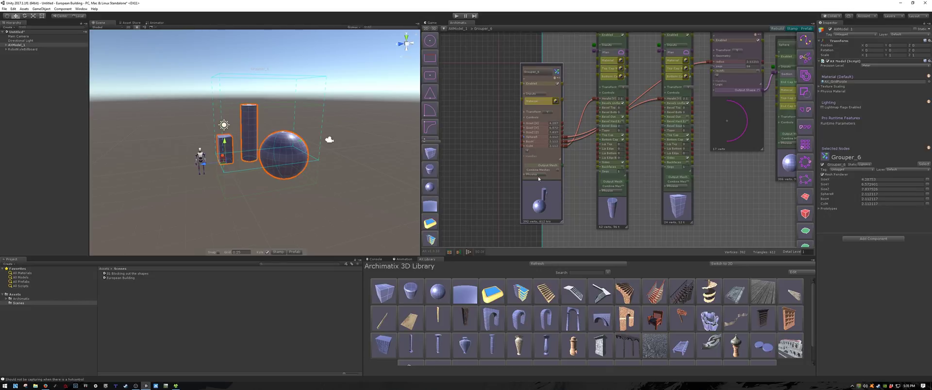
pyautogui.doubleClick(540, 204)
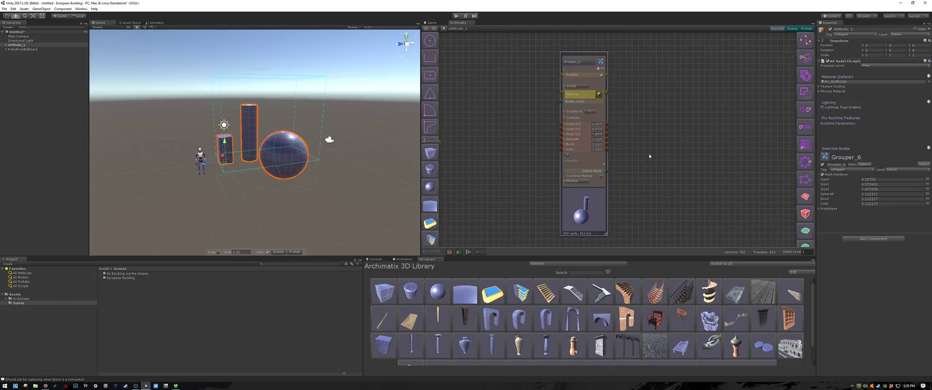
pyautogui.moveTo(649, 155); pyautogui.dragTo(590, 152, button='middle')
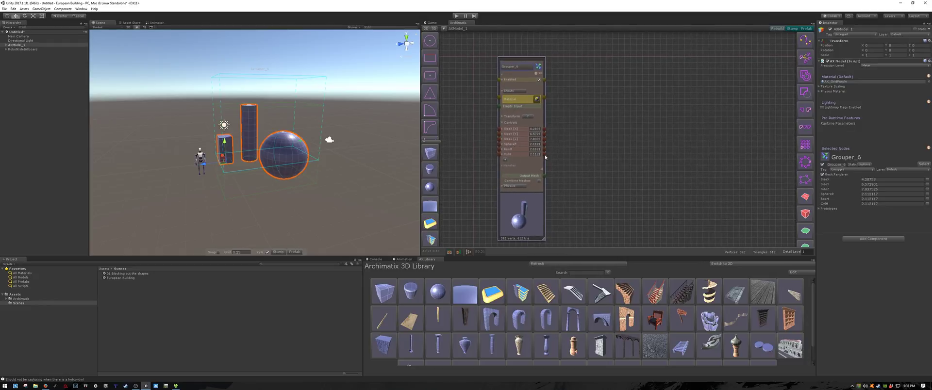
pyautogui.moveTo(546, 156); pyautogui.dragTo(623, 144)
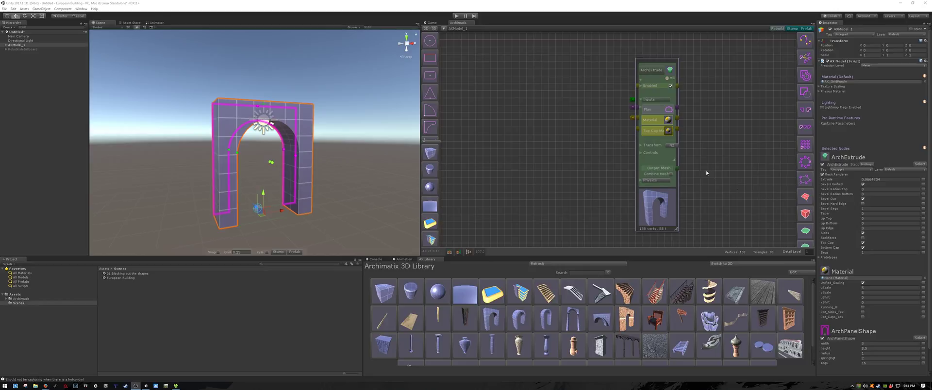
# Search ArchExtrude's Controls and Transform foldouts for a height parameter
pyautogui.click(640, 154)
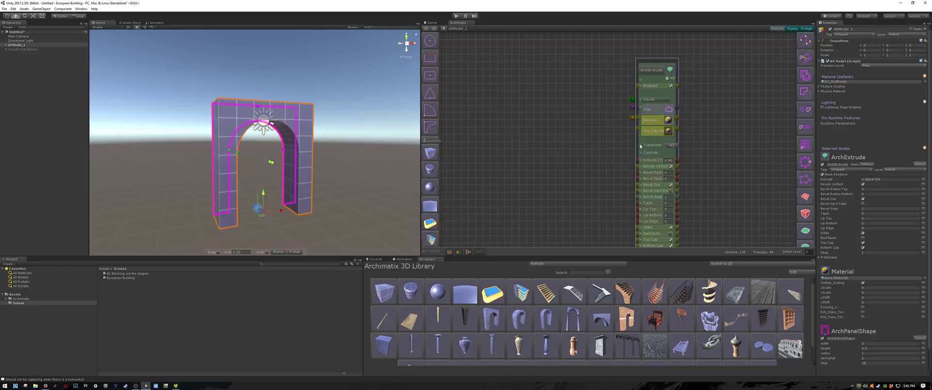
pyautogui.click(641, 145)
pyautogui.scroll(-2, 660, 182)
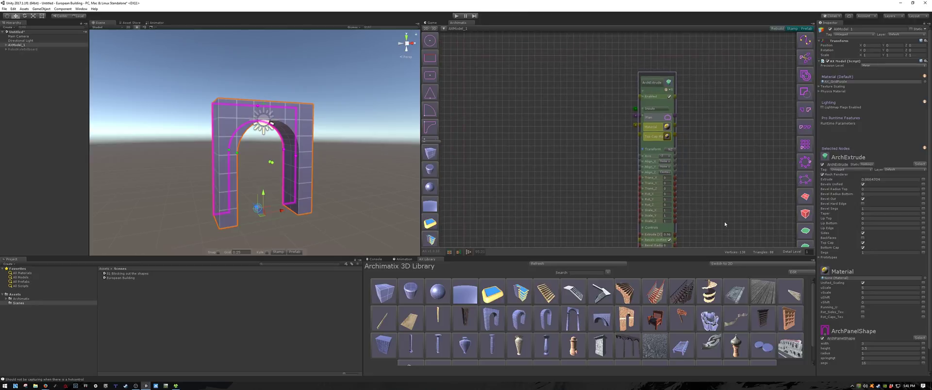
pyautogui.moveTo(725, 222); pyautogui.dragTo(732, 165, button='middle')
pyautogui.scroll(2, 732, 165)
pyautogui.scroll(1, 717, 133)
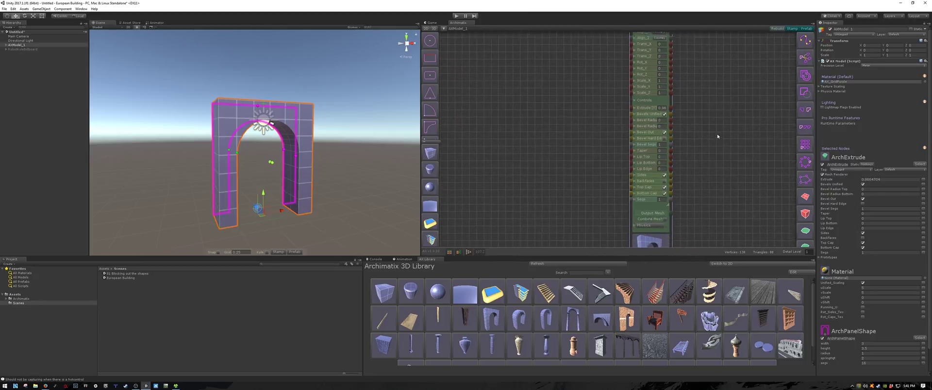
pyautogui.moveTo(717, 133); pyautogui.dragTo(730, 177, button='middle')
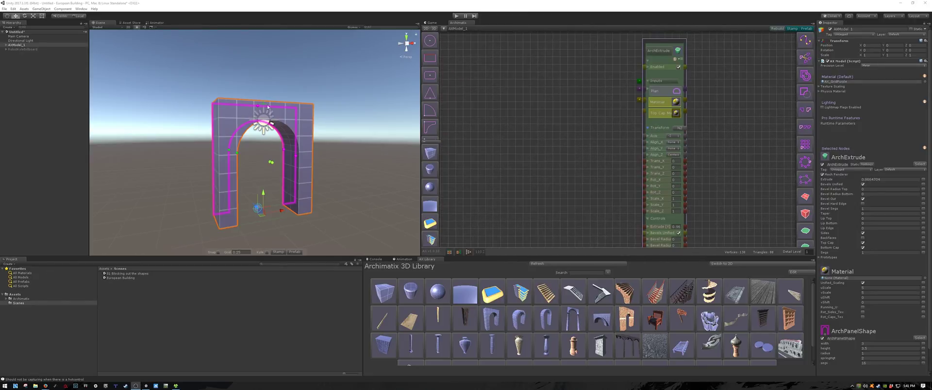
# Drag the arch's top handle to raise its height, then collapse the ArchExtrude foldouts
pyautogui.moveTo(259, 107); pyautogui.dragTo(262, 90)
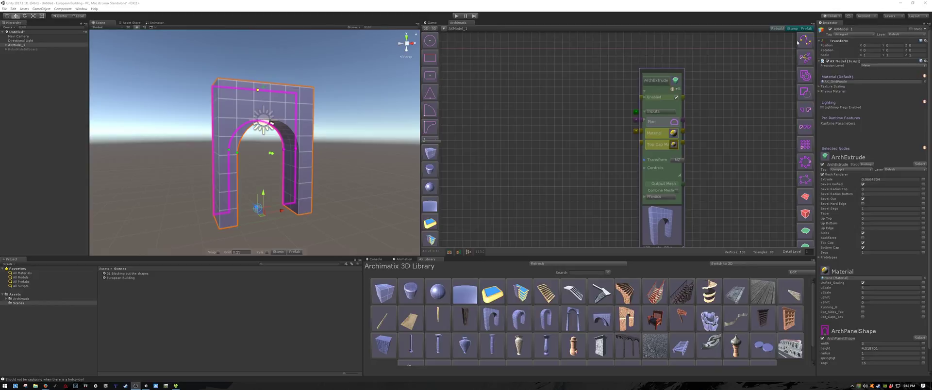
pyautogui.click(645, 160)
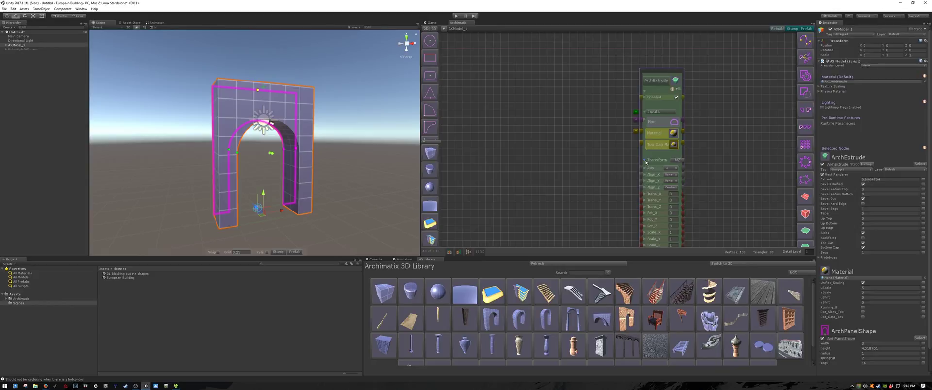
pyautogui.scroll(-5, 678, 164)
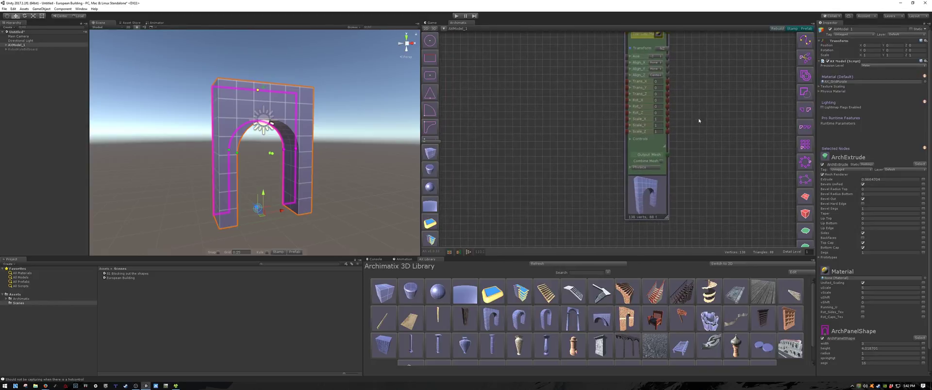
pyautogui.click(630, 141)
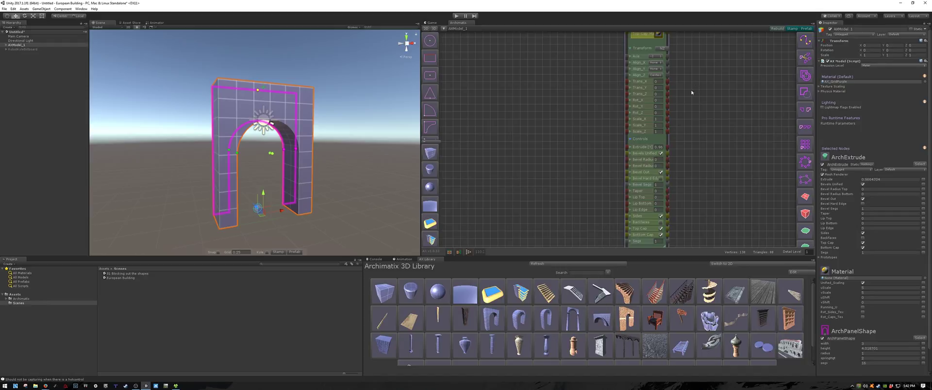
pyautogui.scroll(3, 731, 131)
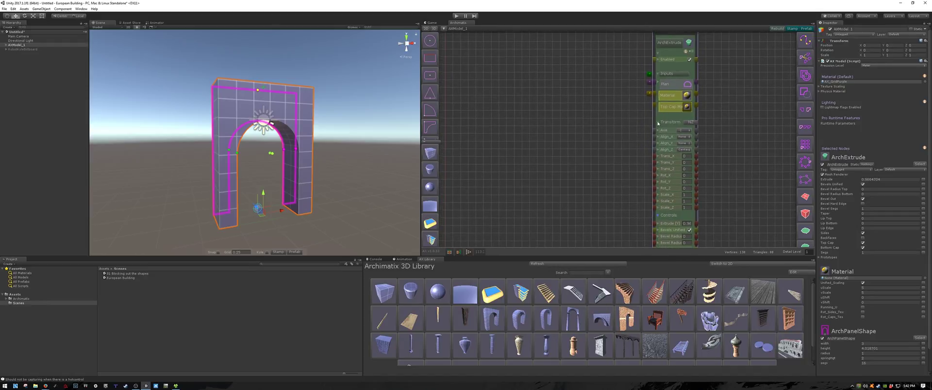
pyautogui.click(659, 123)
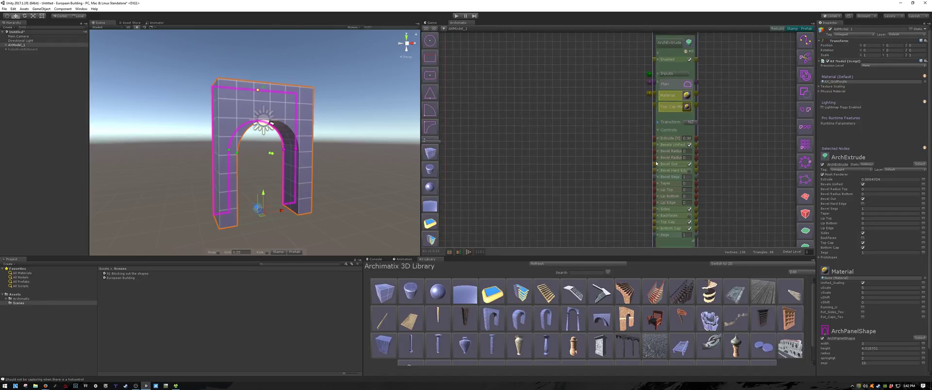
pyautogui.click(658, 131)
pyautogui.scroll(3, 723, 104)
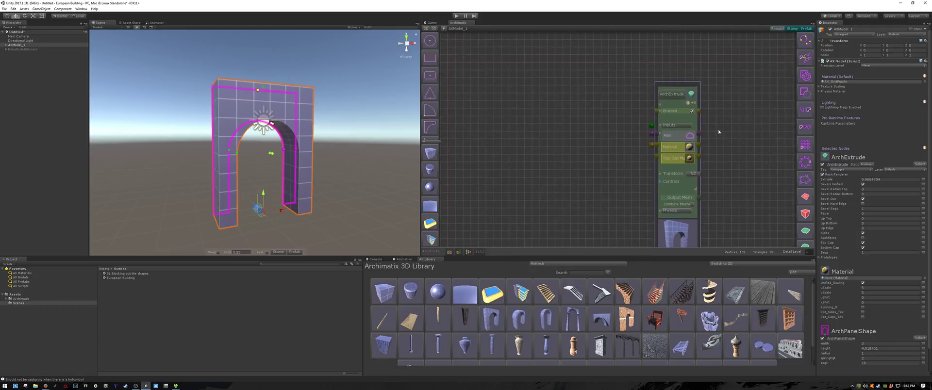
pyautogui.scroll(-3, 711, 148)
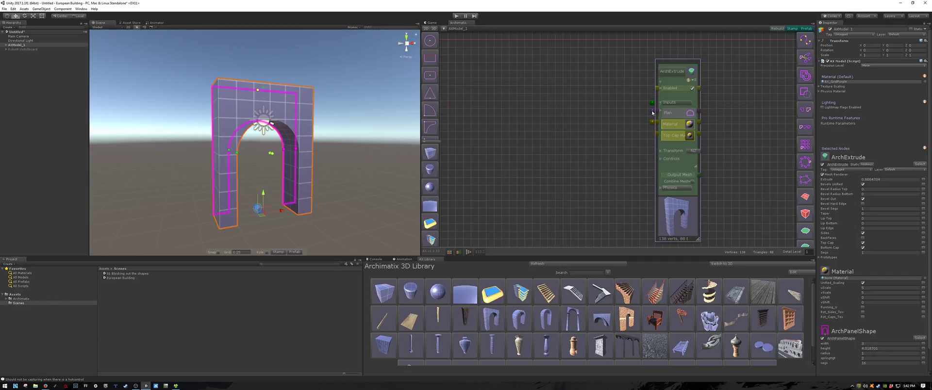
# Show the ArchPanelShape node feeding ArchExtrude's Plan input and move it aside
pyautogui.click(652, 113)
pyautogui.moveTo(616, 52); pyautogui.dragTo(602, 70)
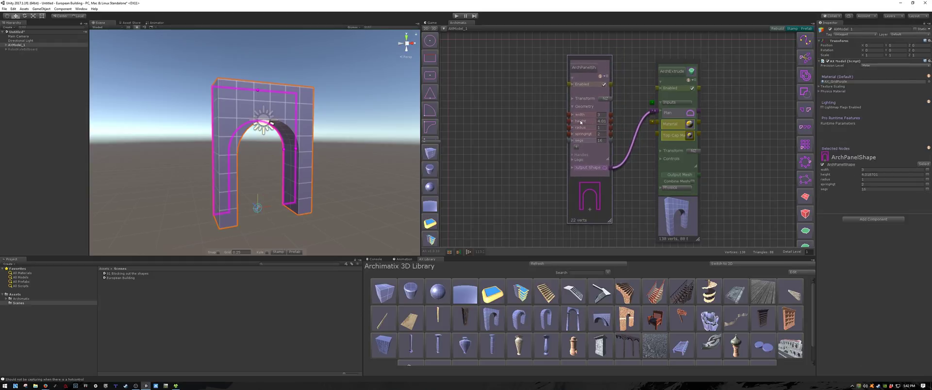